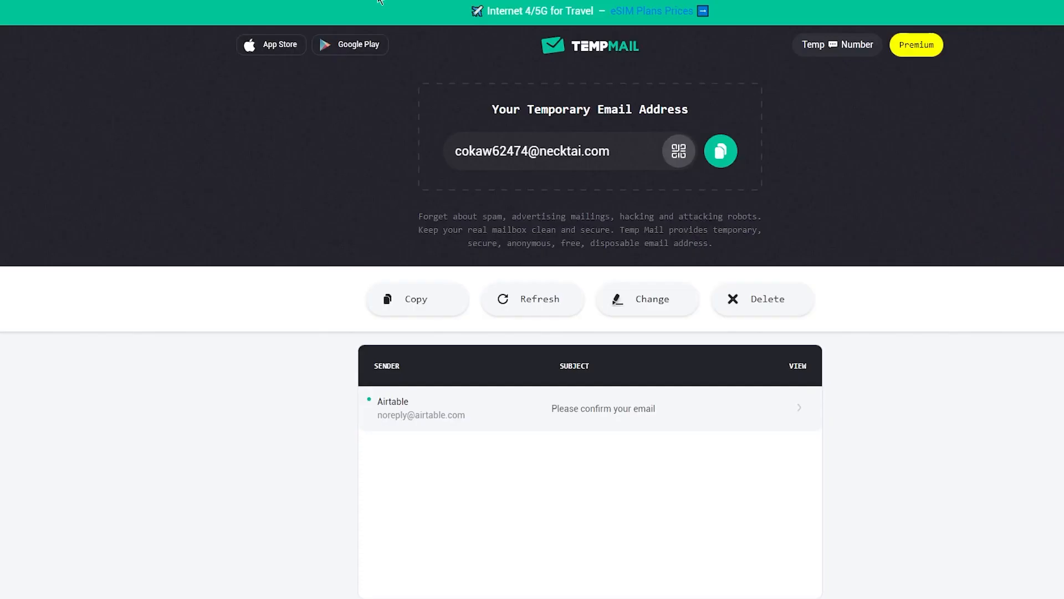
Copy the TempMail address into ClickUp's work email field and start the sign-up
{"action": "left_click", "coordinate": [720, 151]}
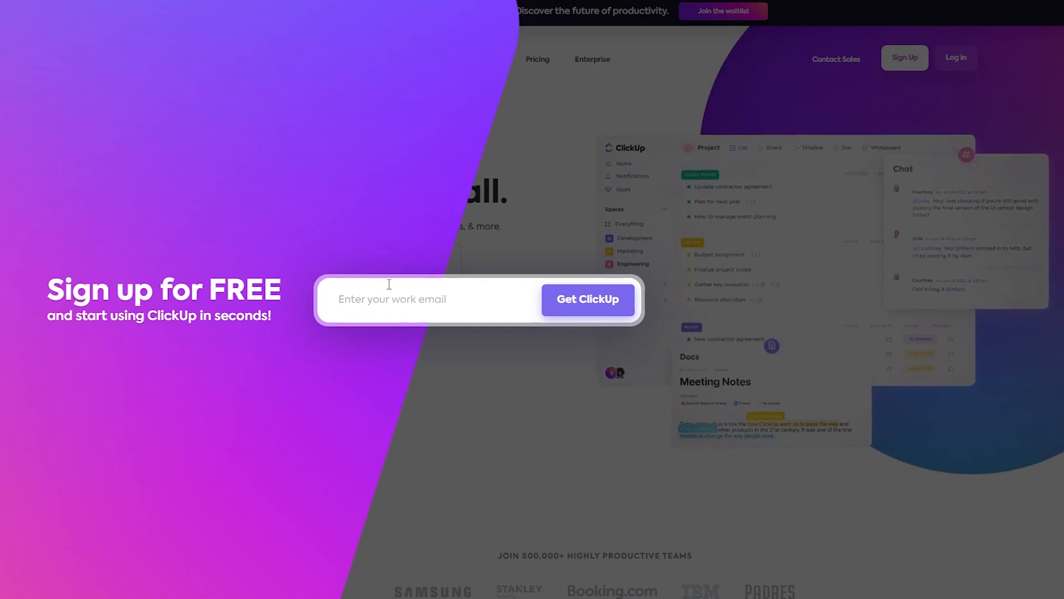
{"action": "left_click", "coordinate": [389, 294]}
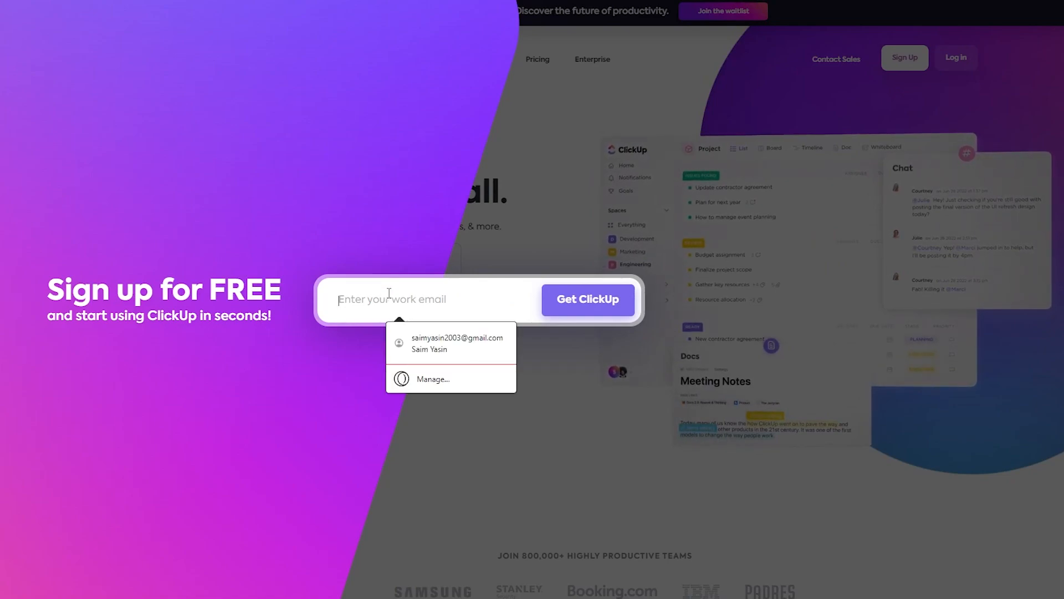
{"action": "key", "text": "ctrl+v"}
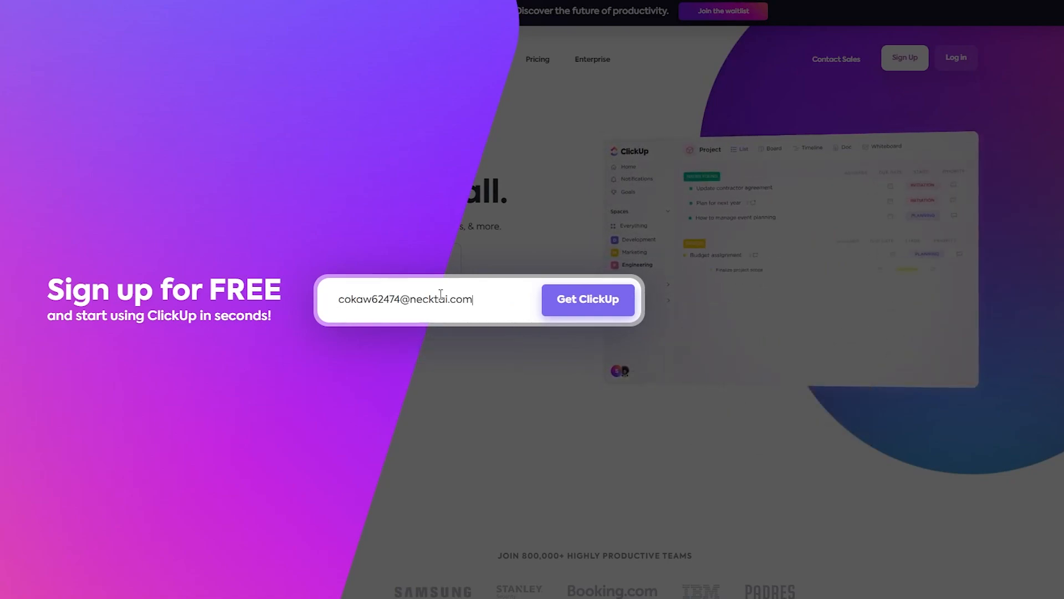
{"action": "left_click", "coordinate": [591, 309]}
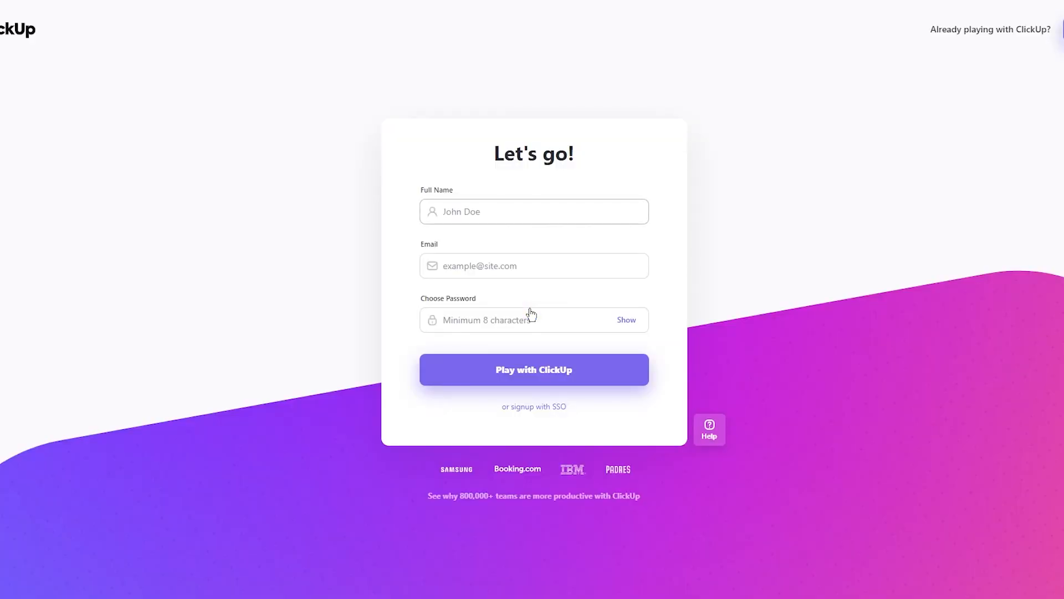
Enter the user's full name and a password on the account form, then submit it
{"action": "left_click", "coordinate": [482, 219]}
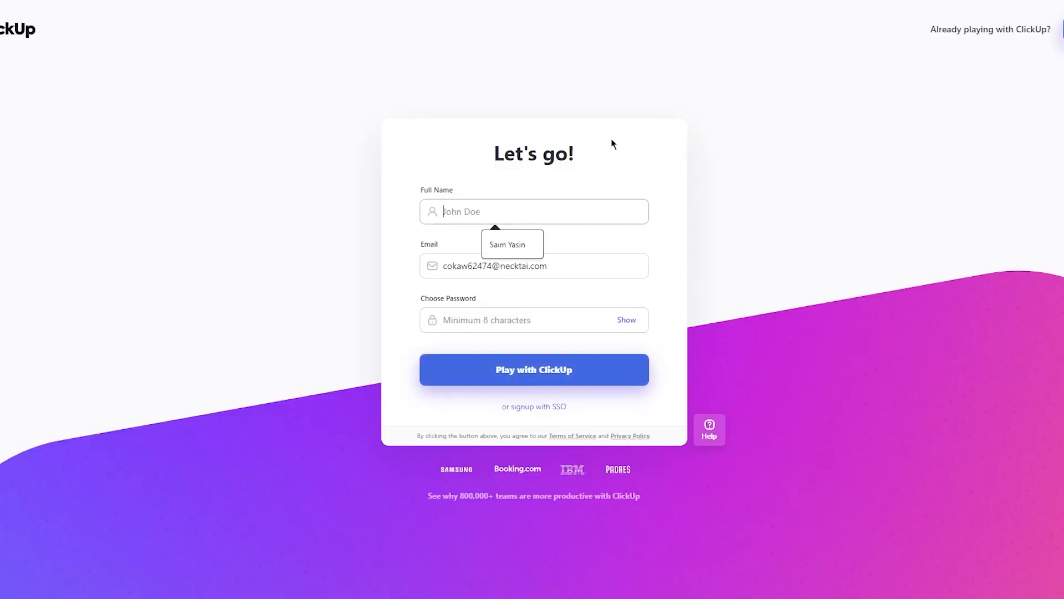
{"action": "left_click", "coordinate": [501, 320]}
{"action": "type", "text": "•"}
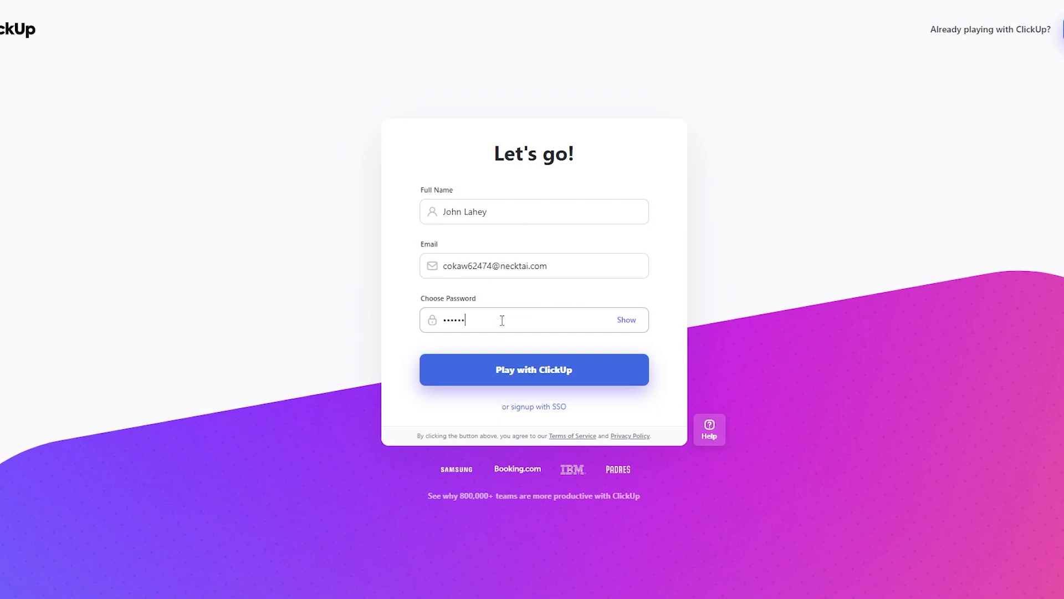
{"action": "left_click", "coordinate": [544, 373]}
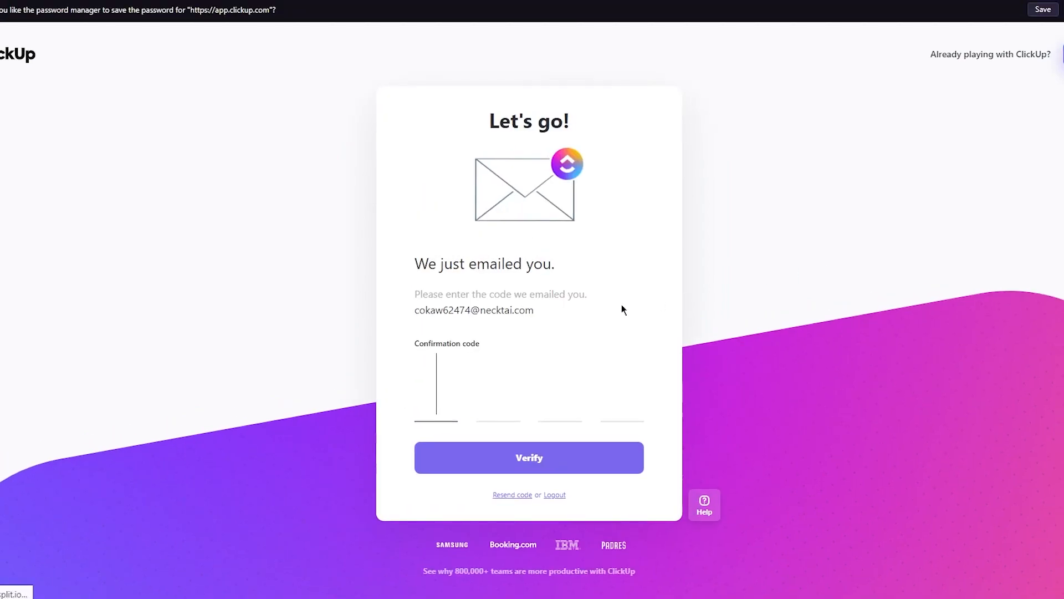
Read the four-digit code from the TempMail message and enter it on ClickUp's confirmation page
{"action": "key", "text": "ctrl+Tab"}
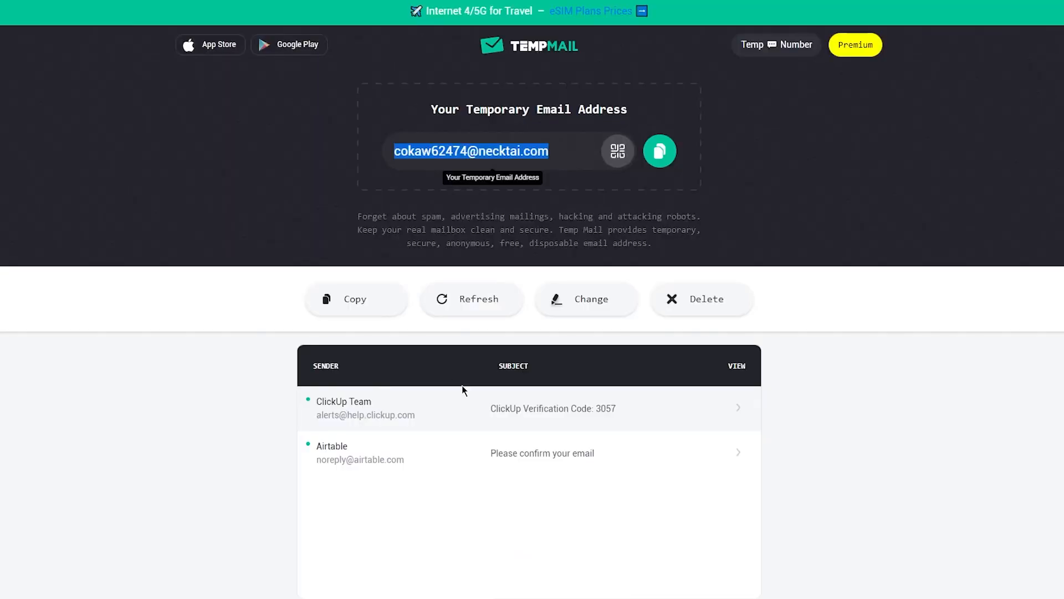
{"action": "left_click", "coordinate": [466, 417]}
{"action": "left_click_drag", "start_coordinate": [467, 417], "coordinate": [383, 405]}
{"action": "left_click", "coordinate": [93, 371]}
{"action": "key", "text": "ctrl+Tab"}
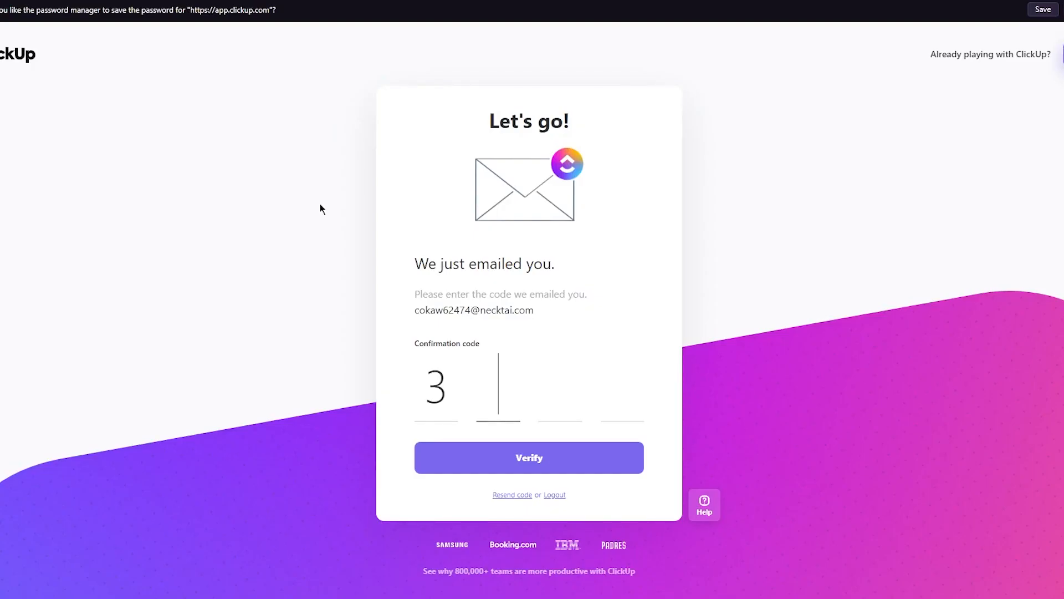
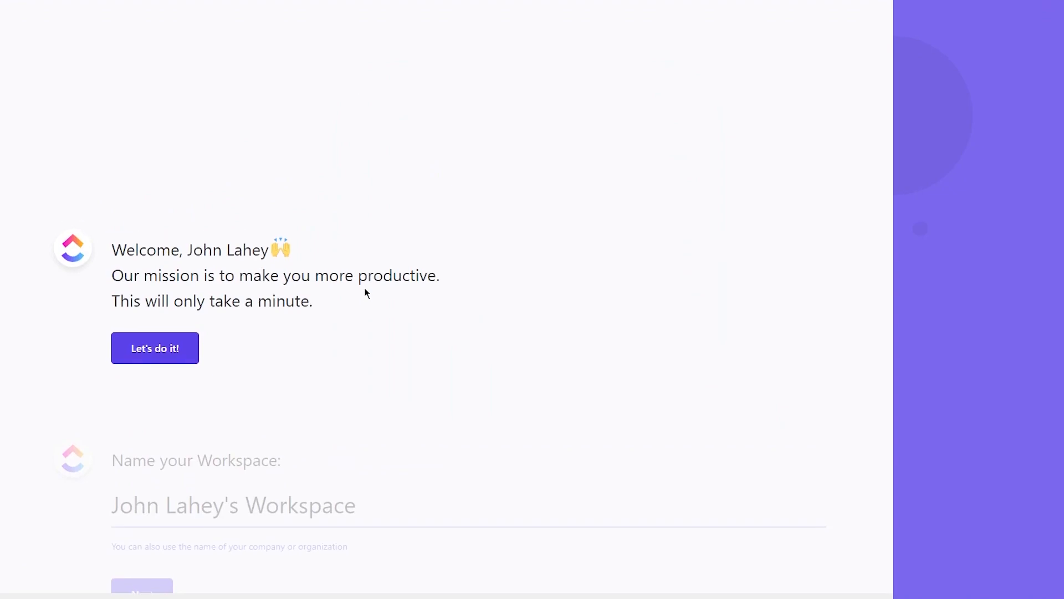
Start the workspace setup and keep the suggested workspace name
{"action": "scroll", "coordinate": [366, 293], "scroll_direction": "down", "scroll_amount": 3}
{"action": "scroll", "coordinate": [364, 292], "scroll_direction": "up", "scroll_amount": 3}
{"action": "left_click", "coordinate": [158, 349]}
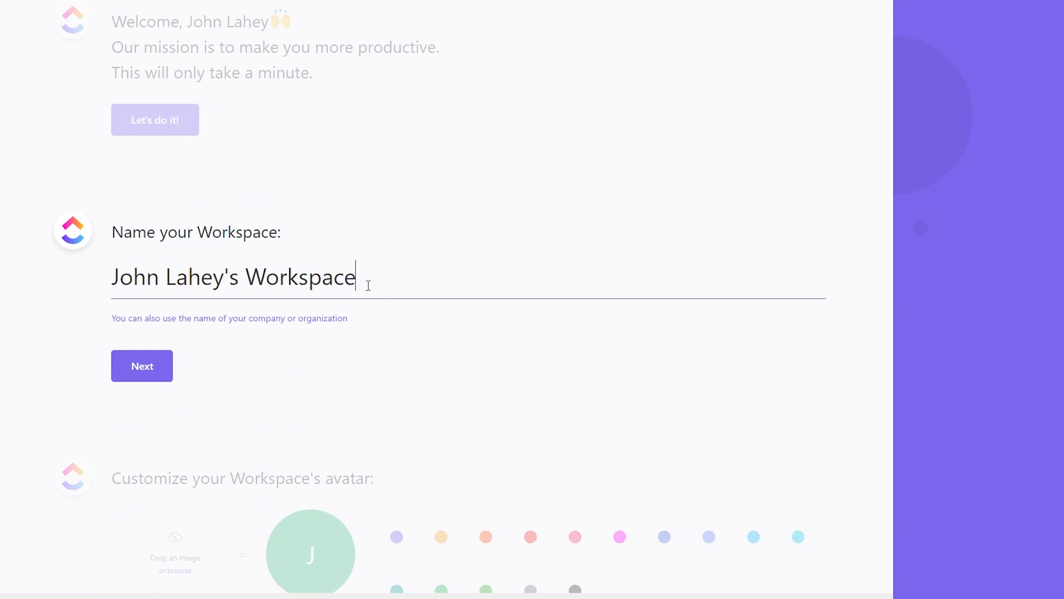
{"action": "left_click", "coordinate": [154, 371]}
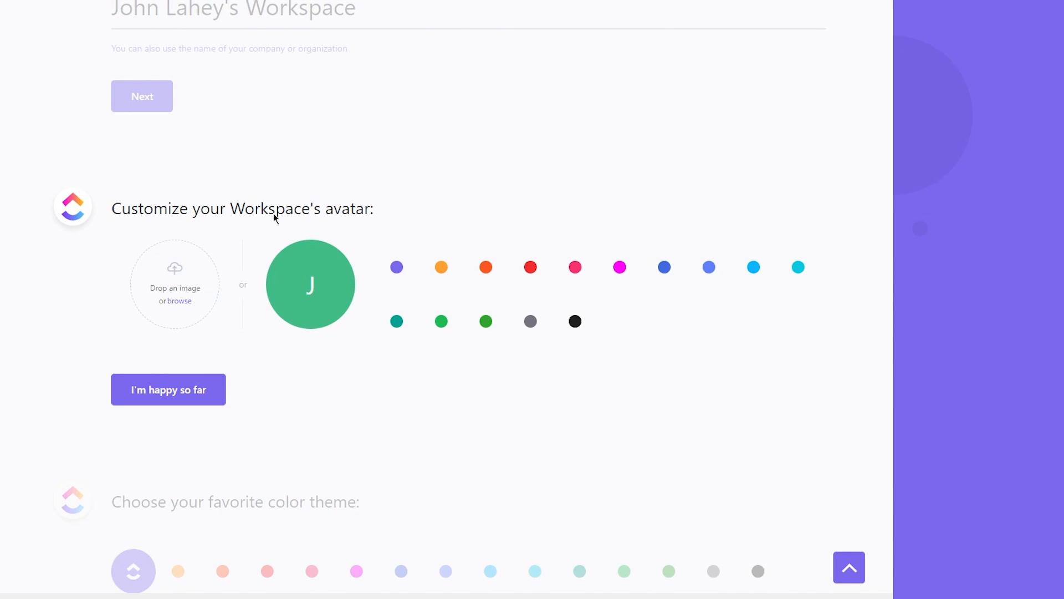
Give the workspace avatar a black colour and confirm it
{"action": "left_click", "coordinate": [397, 268]}
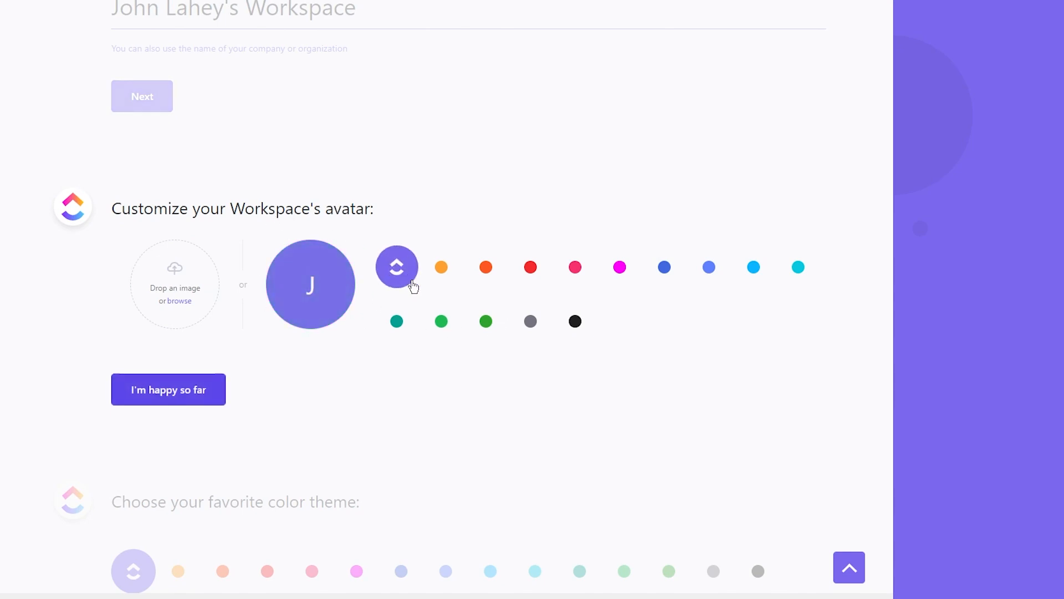
{"action": "left_click", "coordinate": [398, 324]}
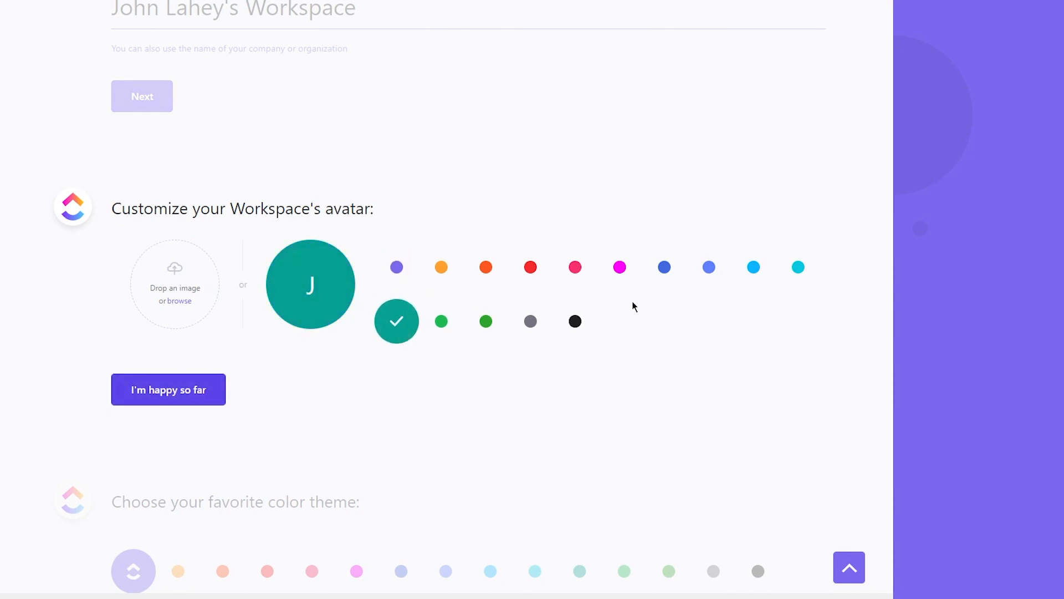
{"action": "left_click", "coordinate": [576, 320]}
{"action": "left_click", "coordinate": [214, 396]}
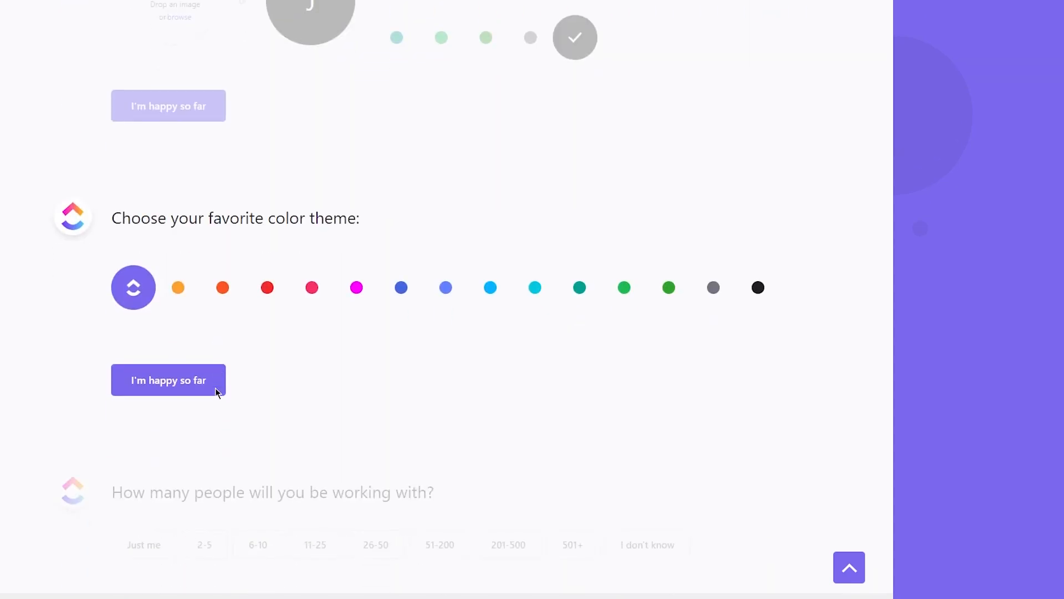
Choose the blue colour theme for the workspace and confirm it
{"action": "left_click", "coordinate": [535, 294]}
{"action": "left_click", "coordinate": [402, 290]}
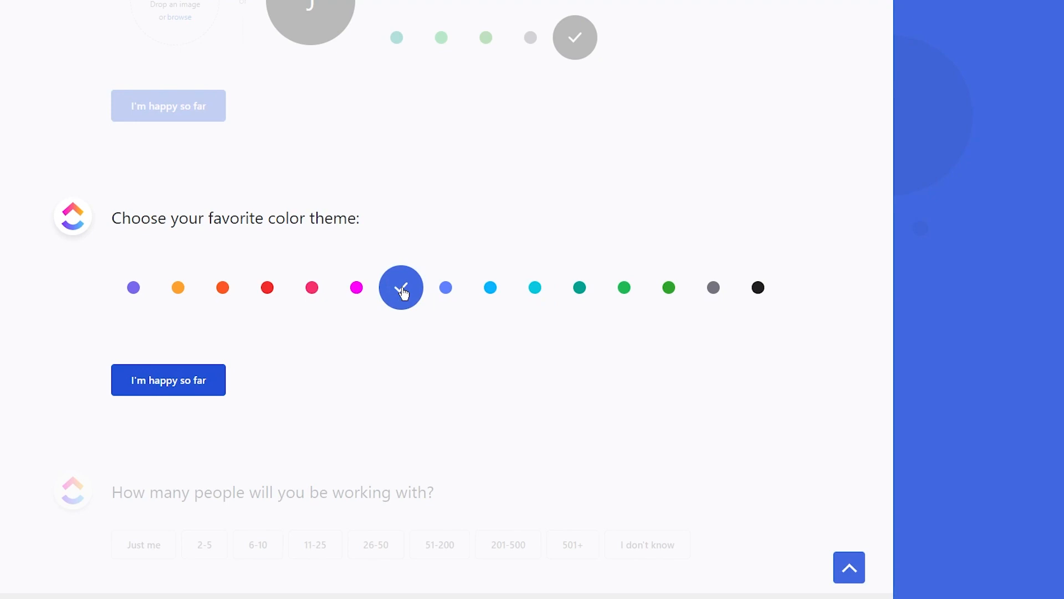
{"action": "left_click", "coordinate": [215, 385]}
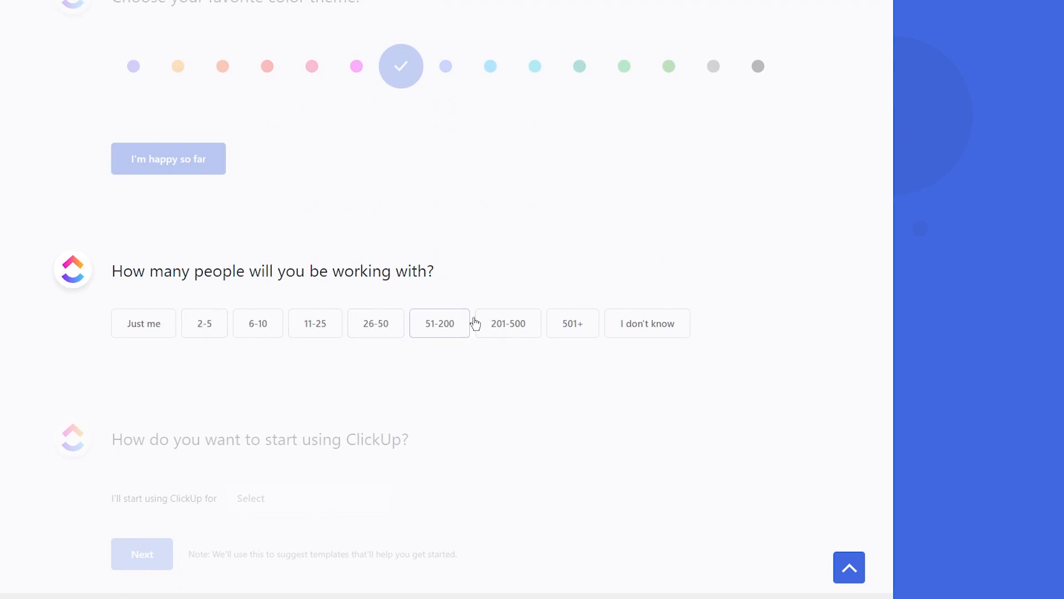
Answer team size 26-50, use case Sales & CRM, and YouTube as the referral source
{"action": "left_click", "coordinate": [387, 319]}
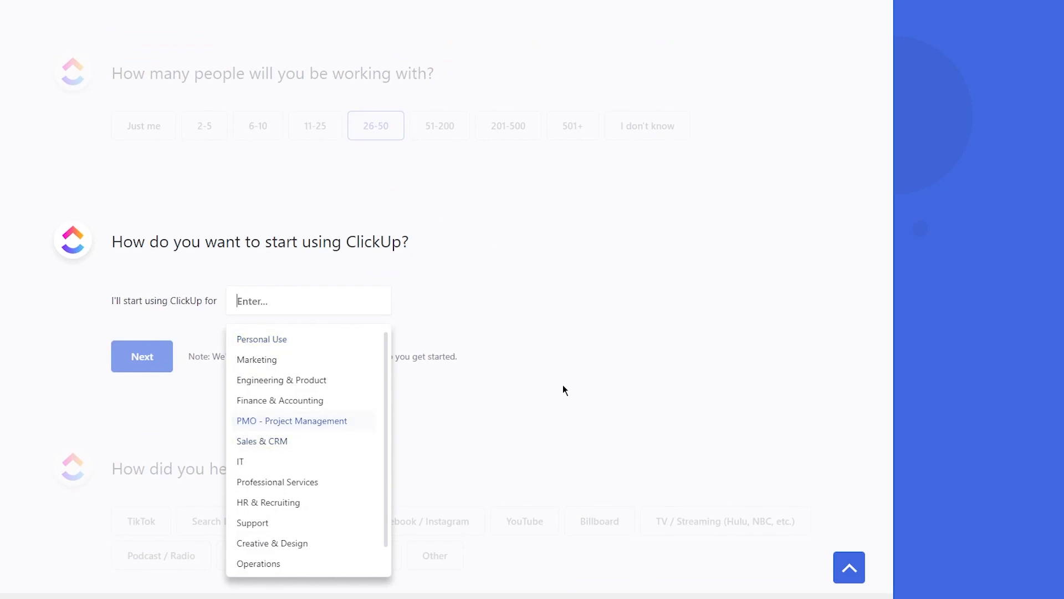
{"action": "left_click", "coordinate": [250, 448]}
{"action": "left_click", "coordinate": [145, 369]}
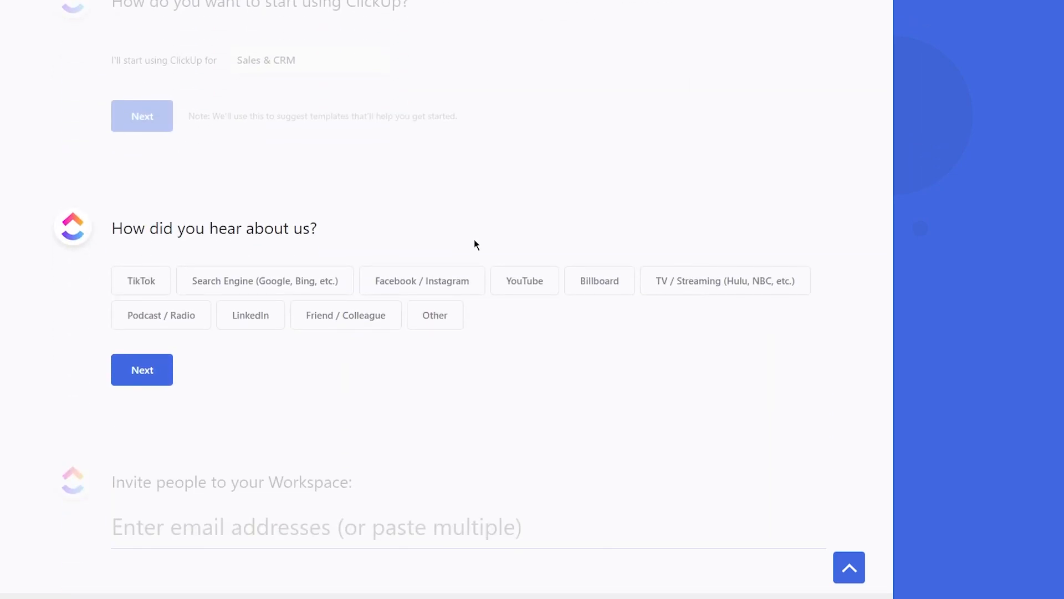
{"action": "left_click", "coordinate": [523, 290]}
{"action": "left_click", "coordinate": [142, 369]}
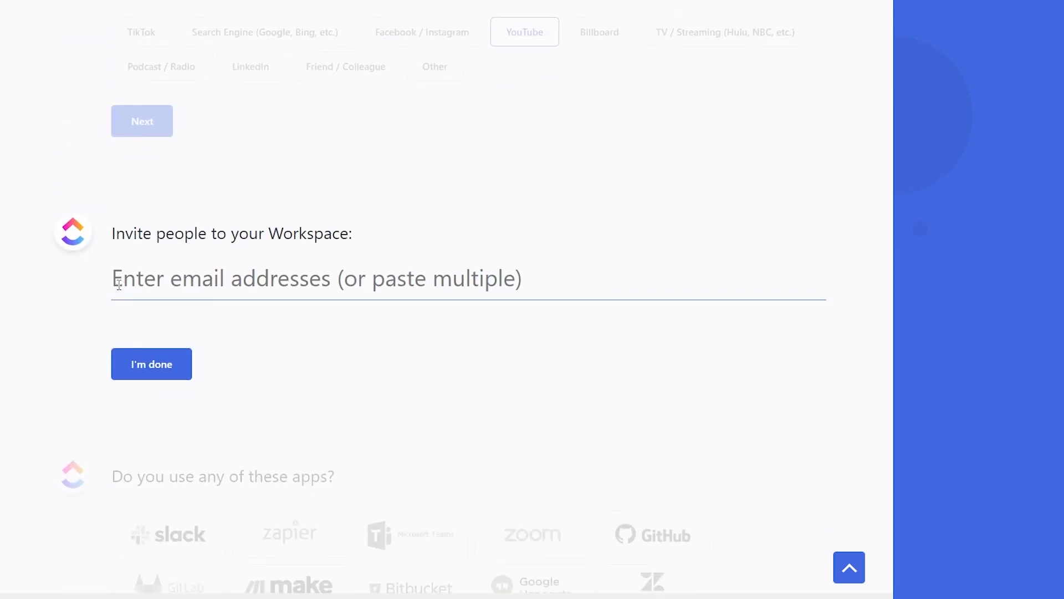
Skip inviting people and decline connecting apps or importing from project tools
{"action": "left_click", "coordinate": [158, 366]}
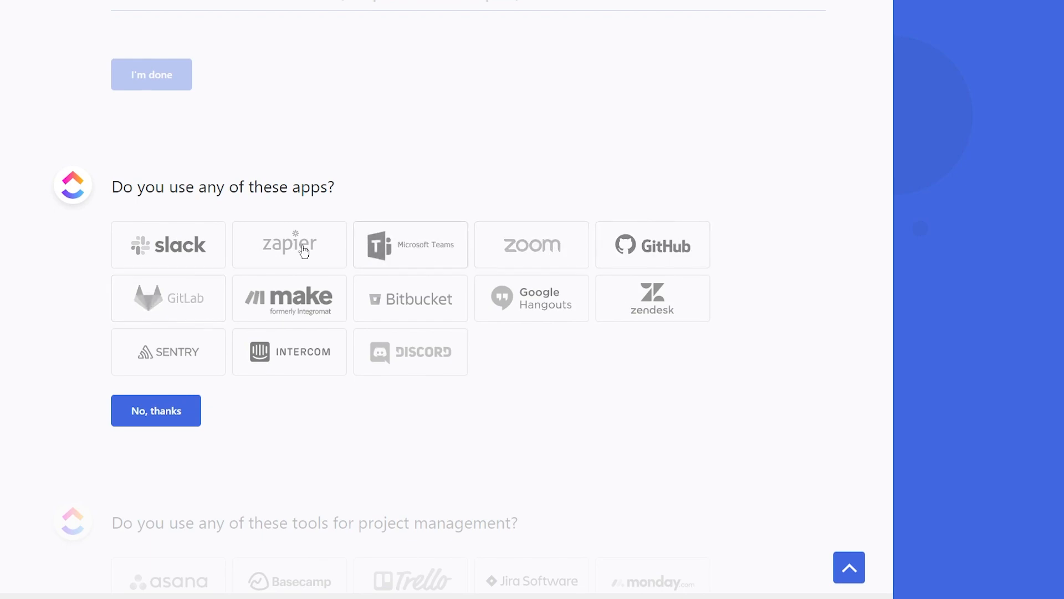
{"action": "left_click", "coordinate": [172, 408]}
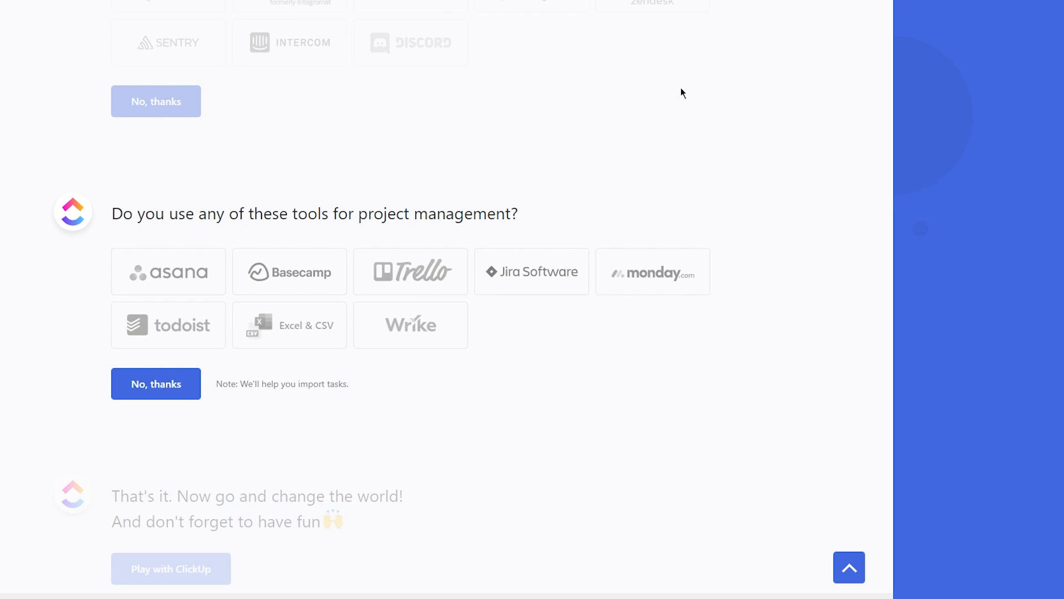
{"action": "left_click", "coordinate": [170, 383]}
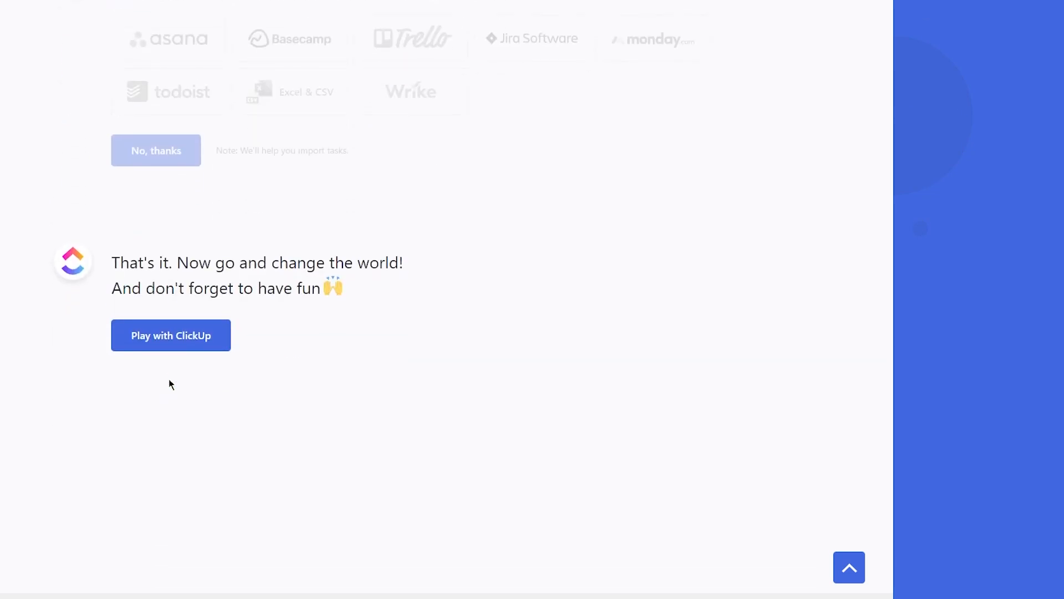
Finish onboarding and close the Getting started checklist in the new workspace
{"action": "left_click", "coordinate": [181, 343]}
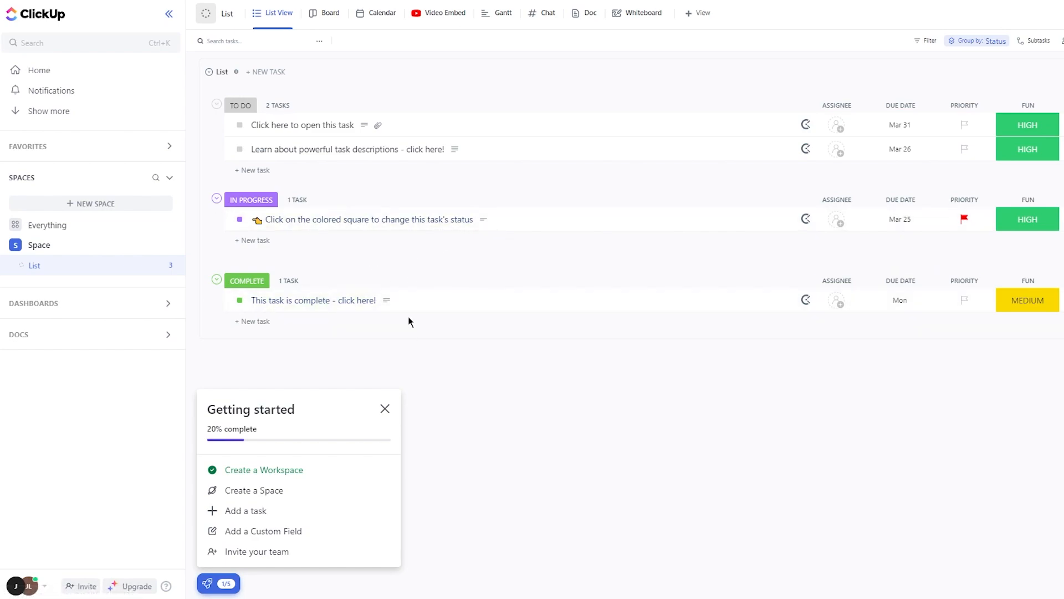
{"action": "left_click", "coordinate": [384, 409]}
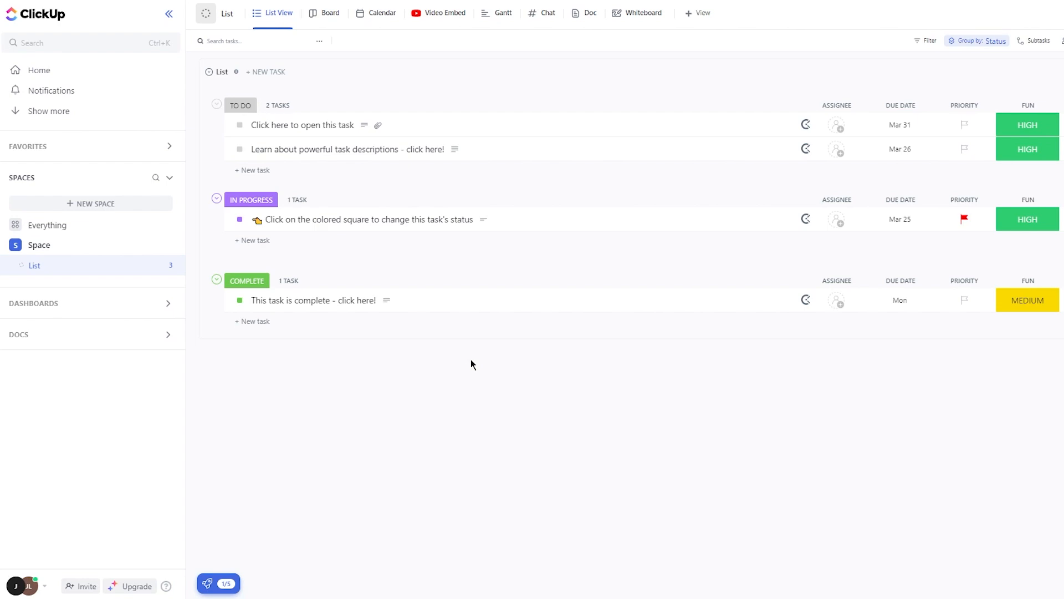
Start a blank Space named 'new', after briefly browsing the templates
{"action": "left_click", "coordinate": [75, 208]}
{"action": "type", "text": "new"}
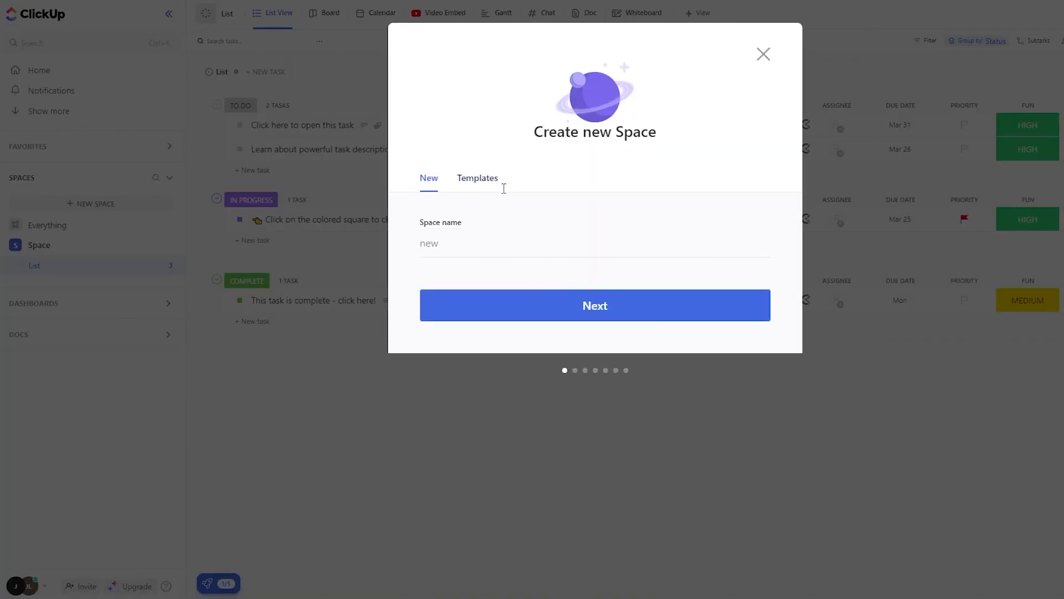
{"action": "left_click", "coordinate": [486, 184]}
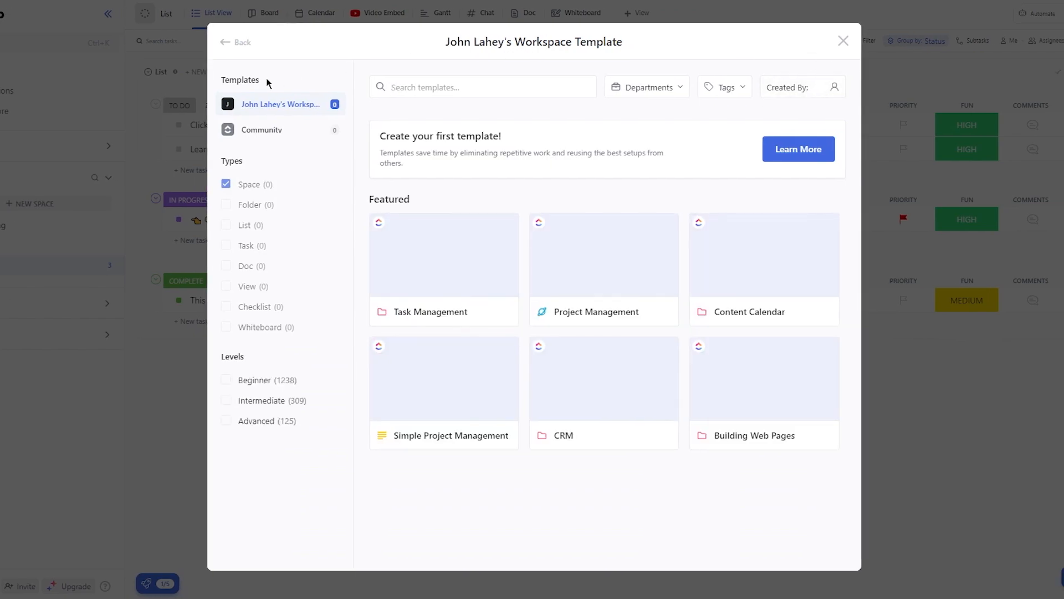
{"action": "left_click", "coordinate": [226, 44]}
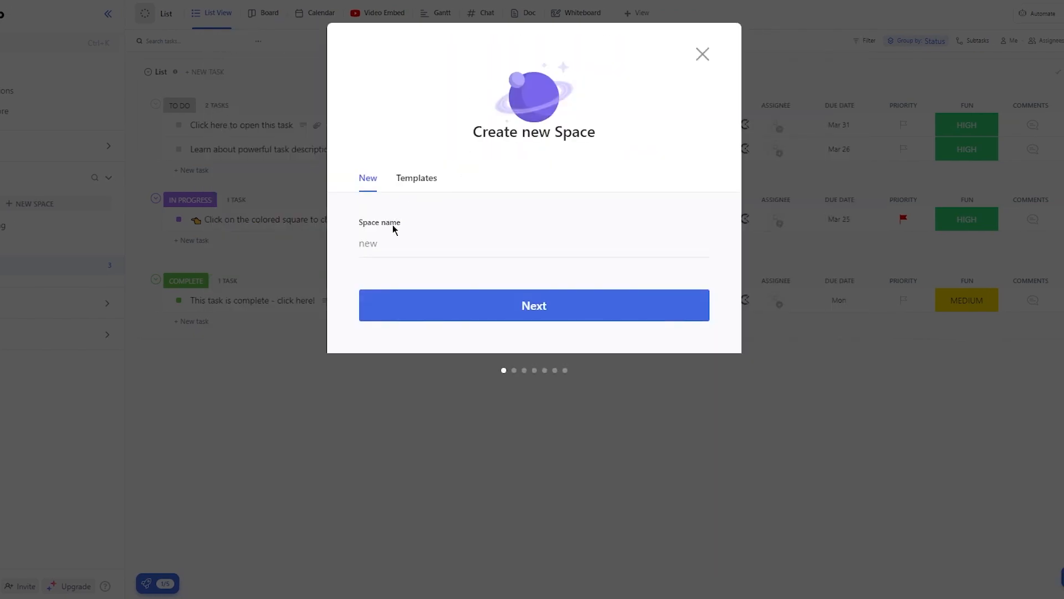
{"action": "left_click", "coordinate": [446, 301]}
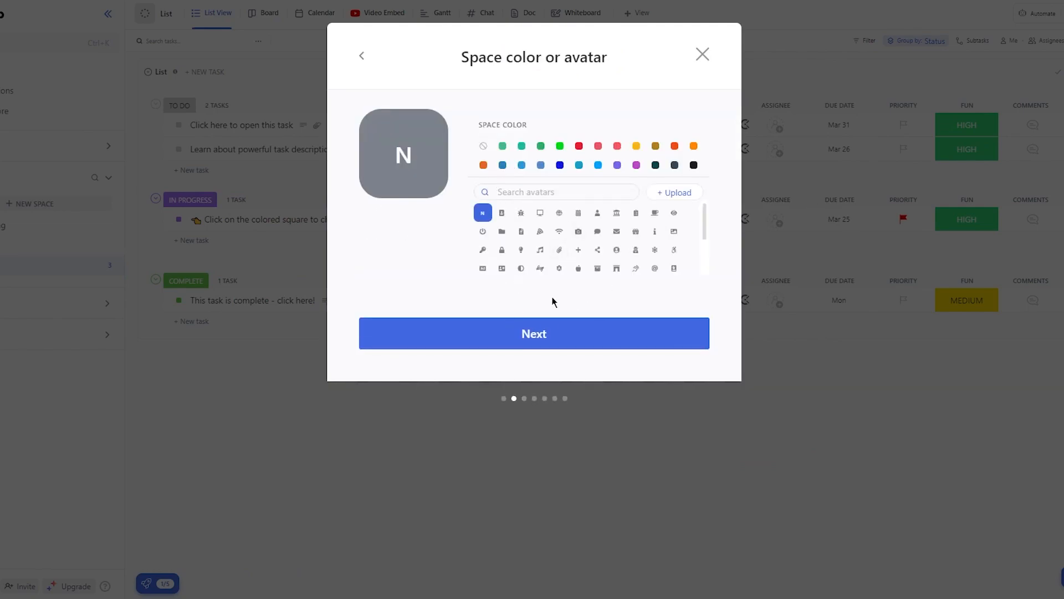
Keep the default colour, sharing, statuses and ClickApps, then review and create the Space
{"action": "left_click", "coordinate": [529, 335]}
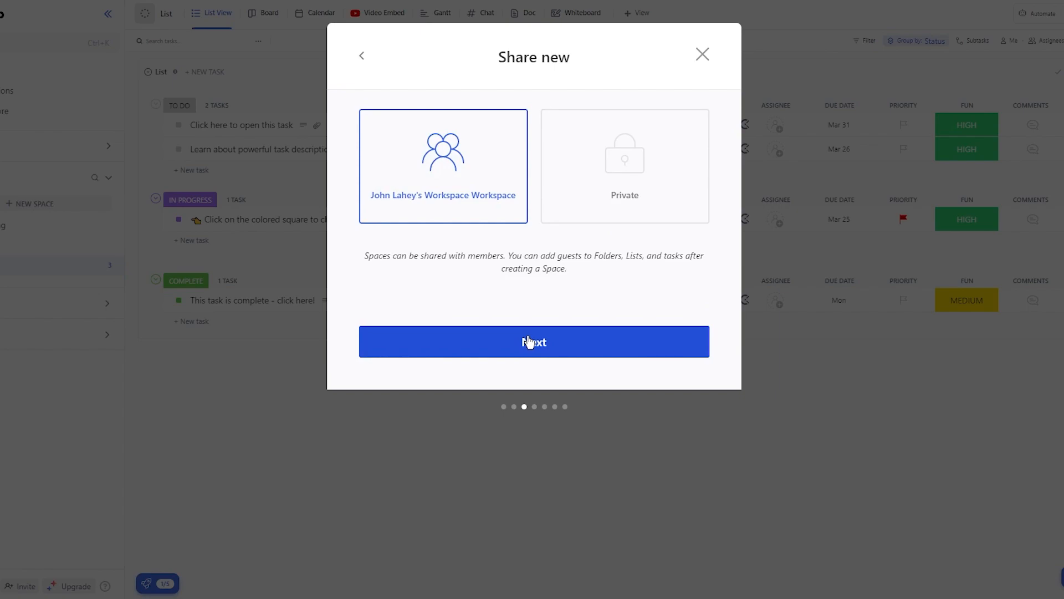
{"action": "left_click", "coordinate": [529, 342]}
{"action": "left_click", "coordinate": [529, 342]}
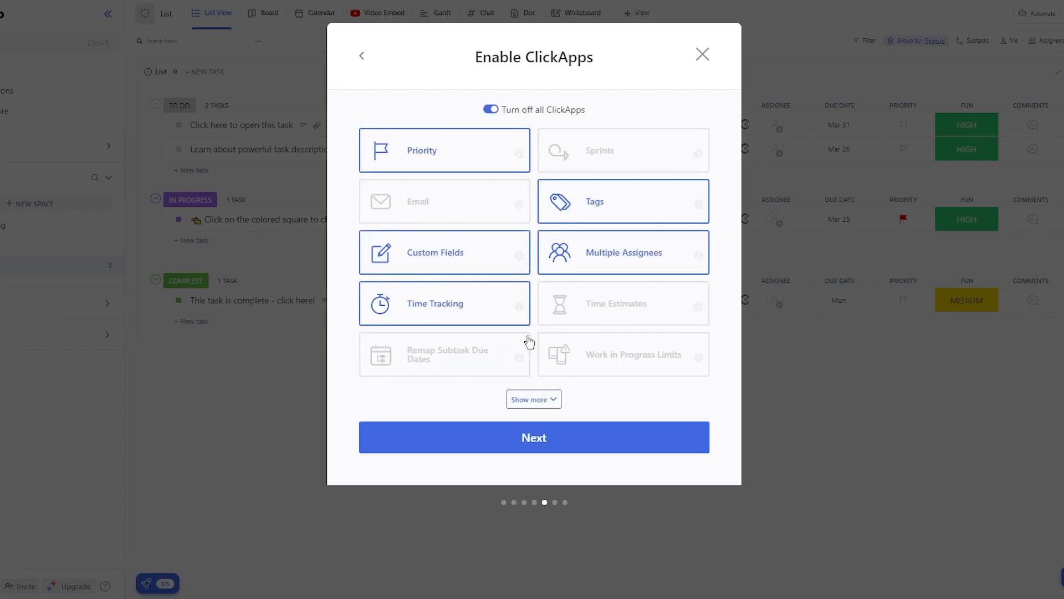
{"action": "left_click", "coordinate": [539, 450]}
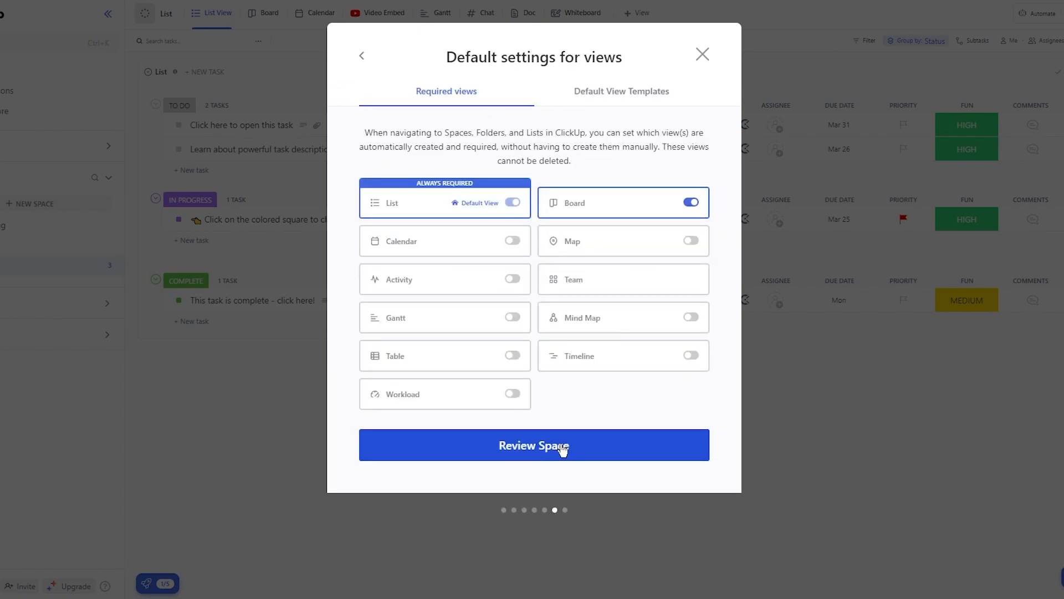
{"action": "left_click", "coordinate": [562, 449]}
{"action": "left_click", "coordinate": [551, 373]}
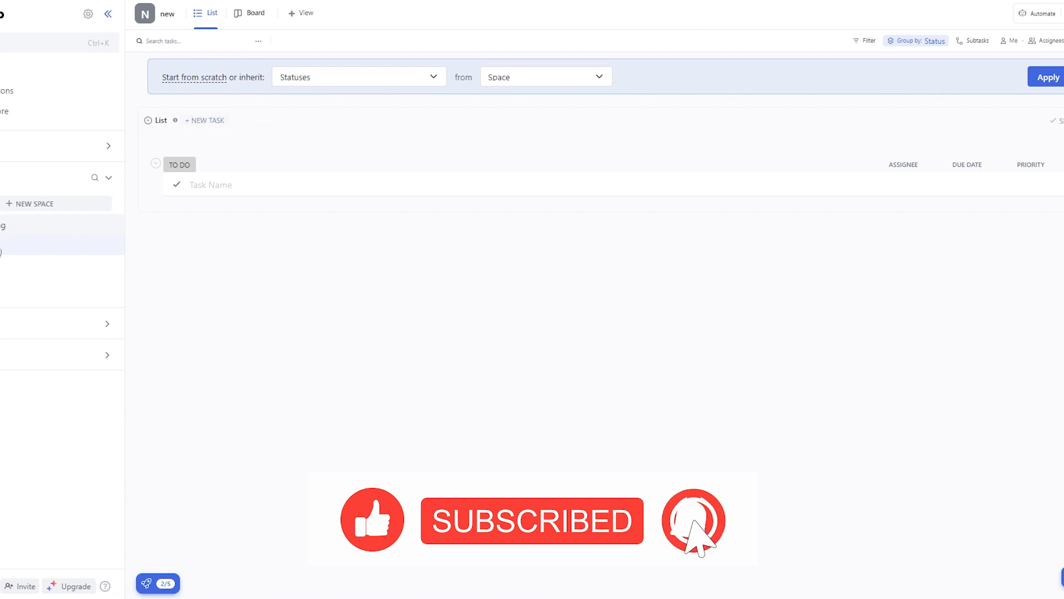
In the new Space's List, add the TO DO tasks 'contacts' and 'sales pipeline'
{"action": "left_click", "coordinate": [47, 267]}
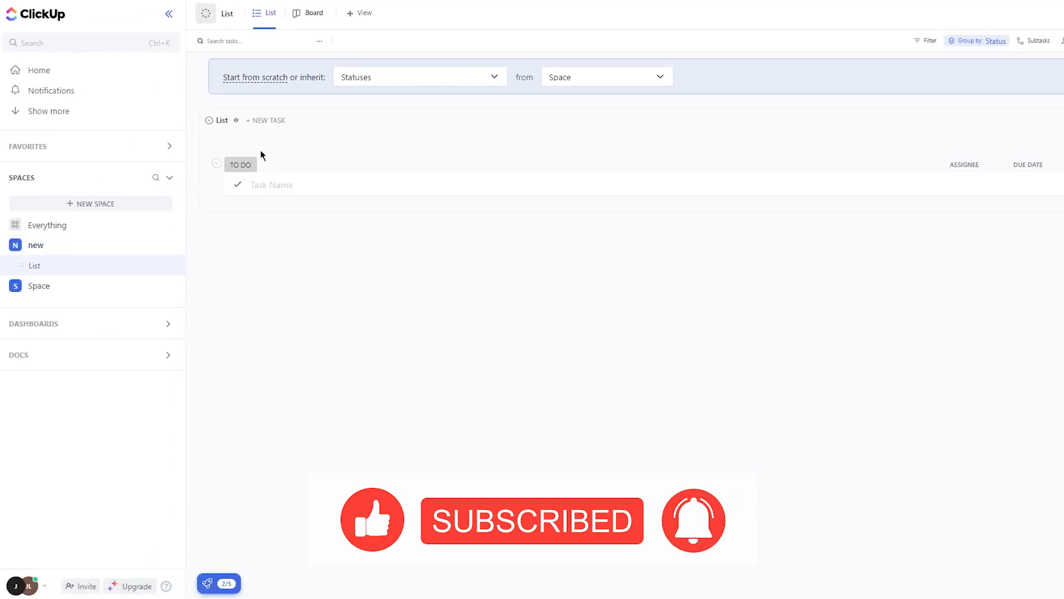
{"action": "left_click", "coordinate": [263, 119]}
{"action": "type", "text": "contacts"}
{"action": "key", "text": "Return"}
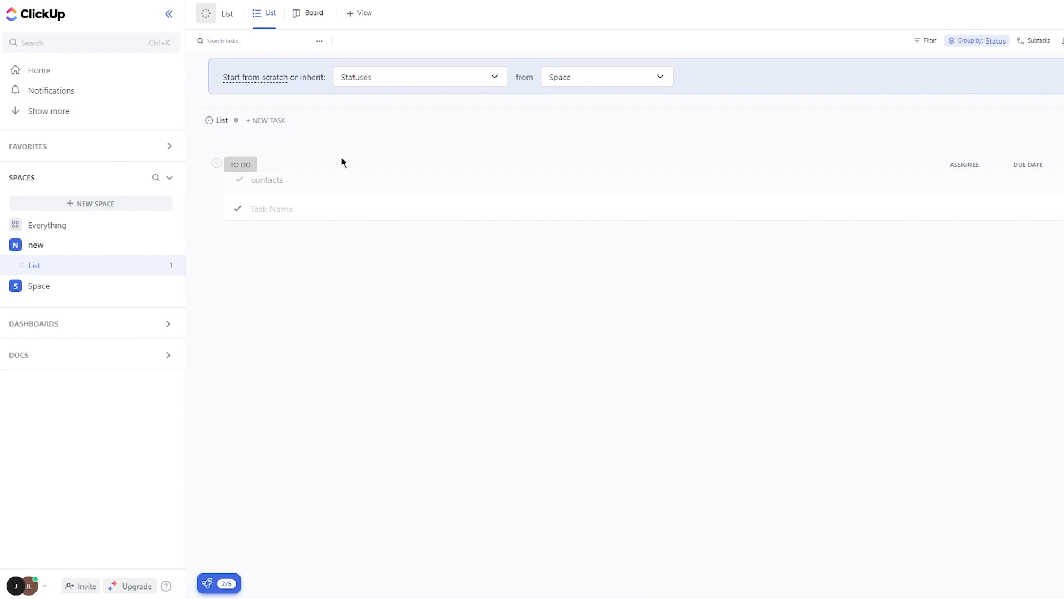
{"action": "left_click", "coordinate": [258, 124]}
{"action": "type", "text": "sales pipeline"}
{"action": "key", "text": "Return"}
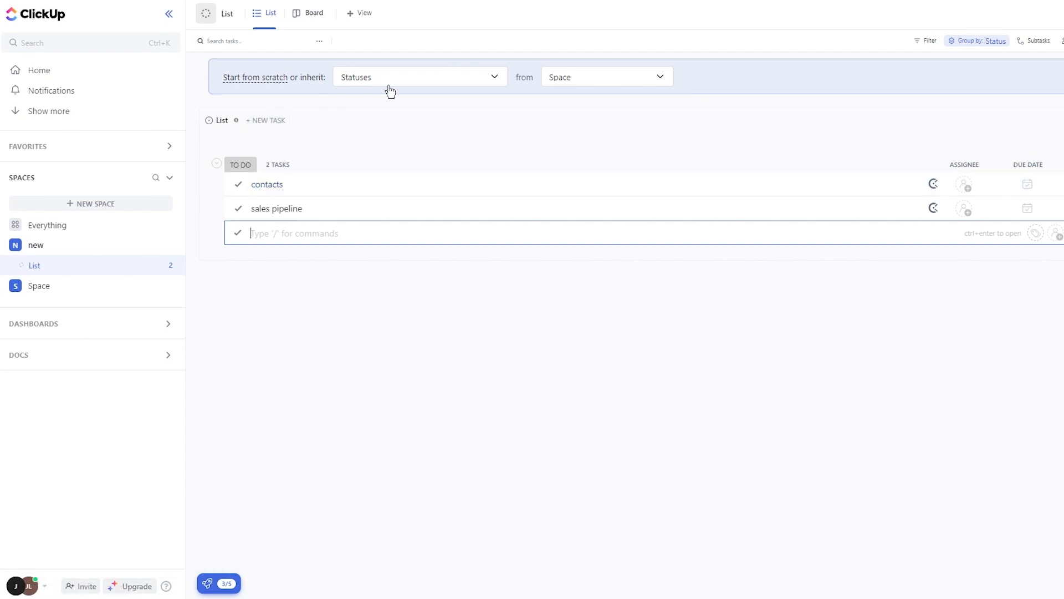
Add the description 'jgiubiuibiub' to the contacts task, then close it back to the list
{"action": "left_click", "coordinate": [352, 190]}
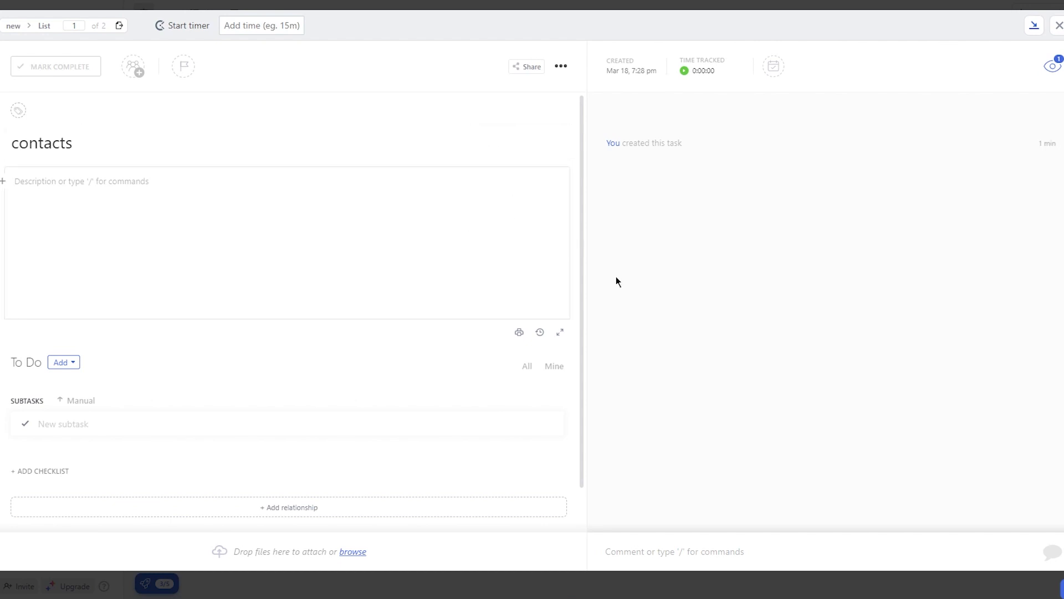
{"action": "left_click", "coordinate": [185, 197]}
{"action": "type", "text": "jgiubiuib"}
{"action": "type", "text": "iub"}
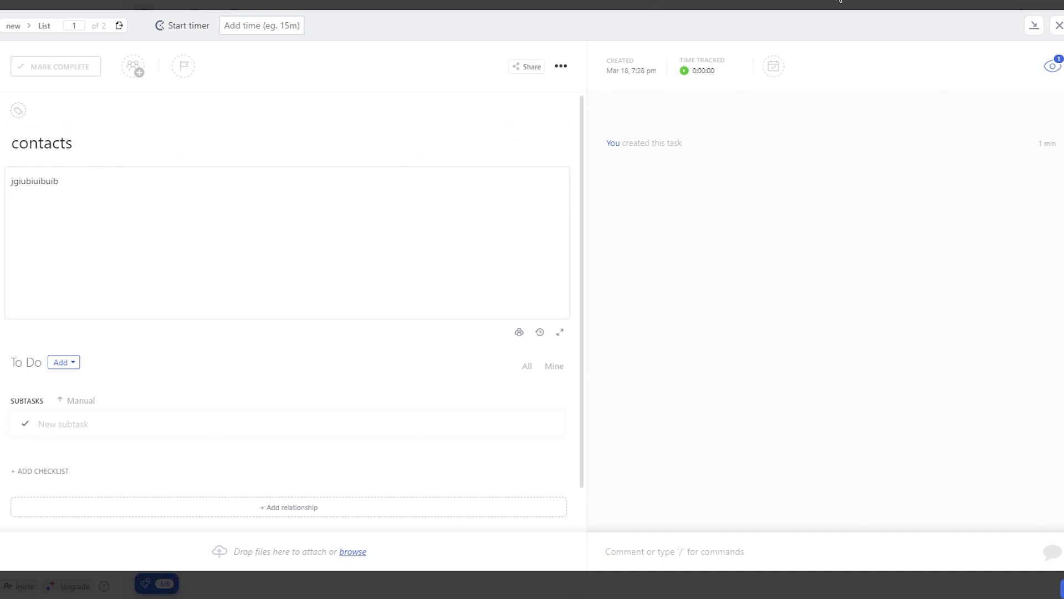
{"action": "left_click", "coordinate": [1059, 25]}
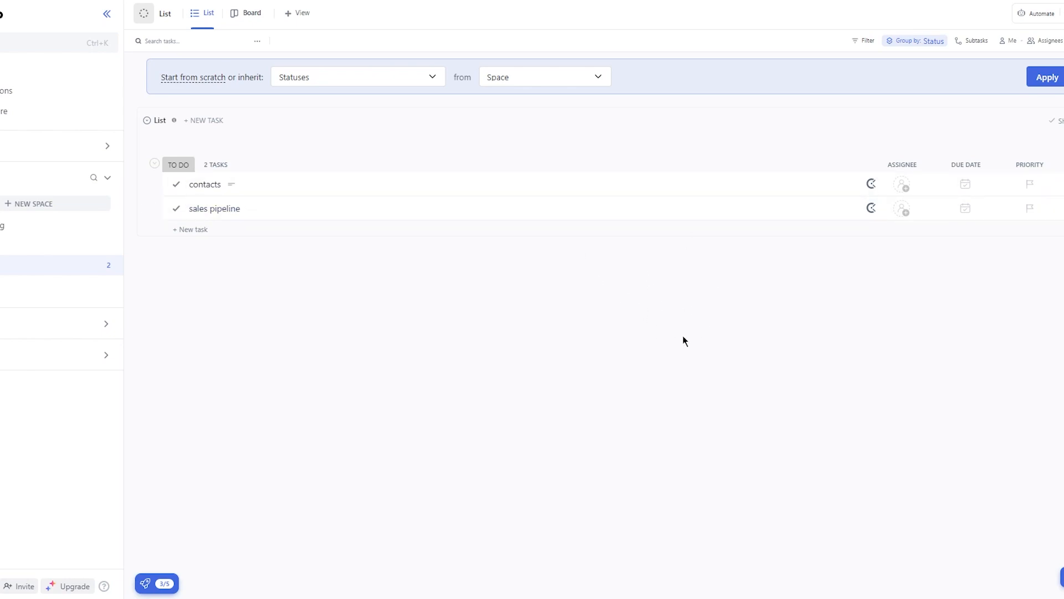
{"action": "left_click", "coordinate": [448, 183]}
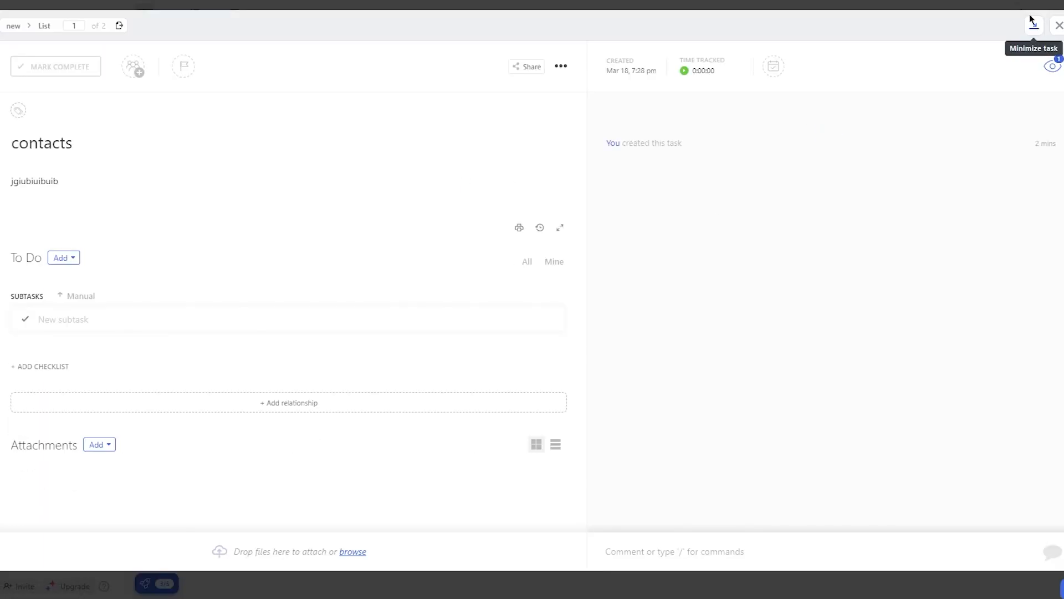
{"action": "left_click", "coordinate": [1059, 25]}
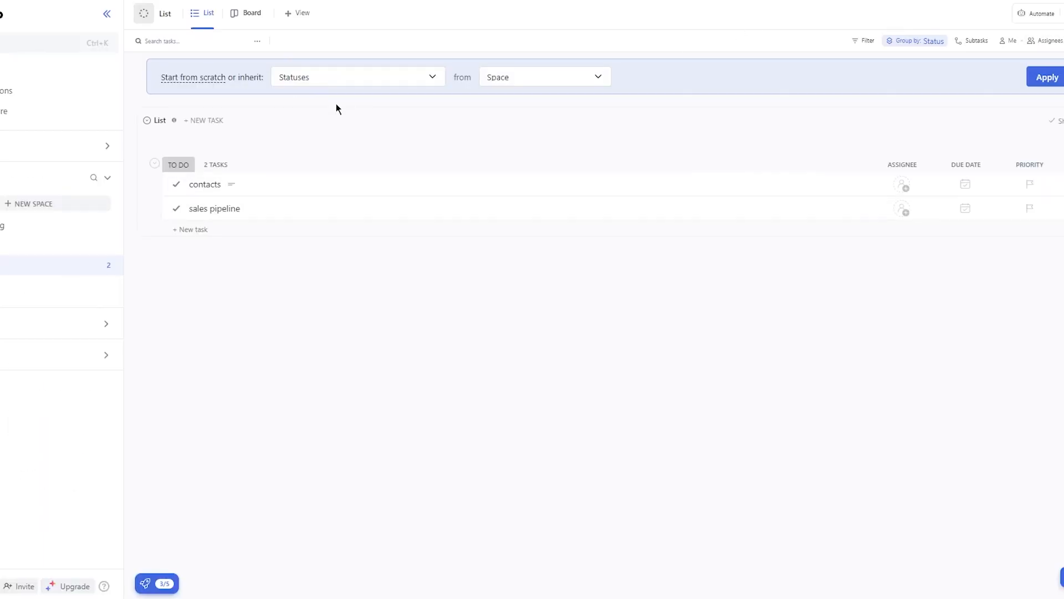
{"action": "left_click", "coordinate": [859, 45]}
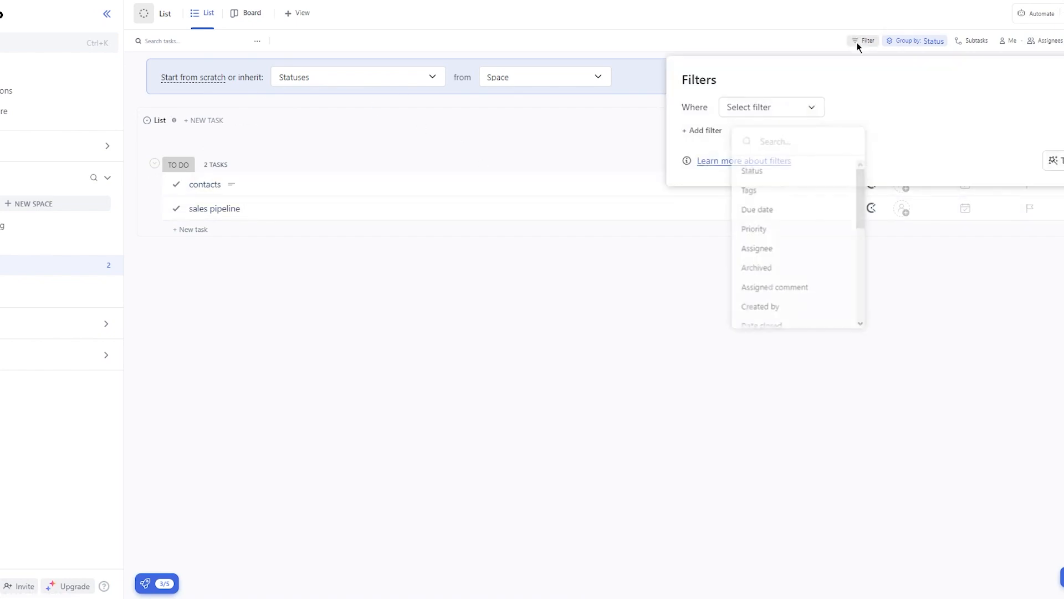
{"action": "left_click", "coordinate": [743, 188]}
{"action": "left_click", "coordinate": [872, 107]}
{"action": "left_click", "coordinate": [786, 169]}
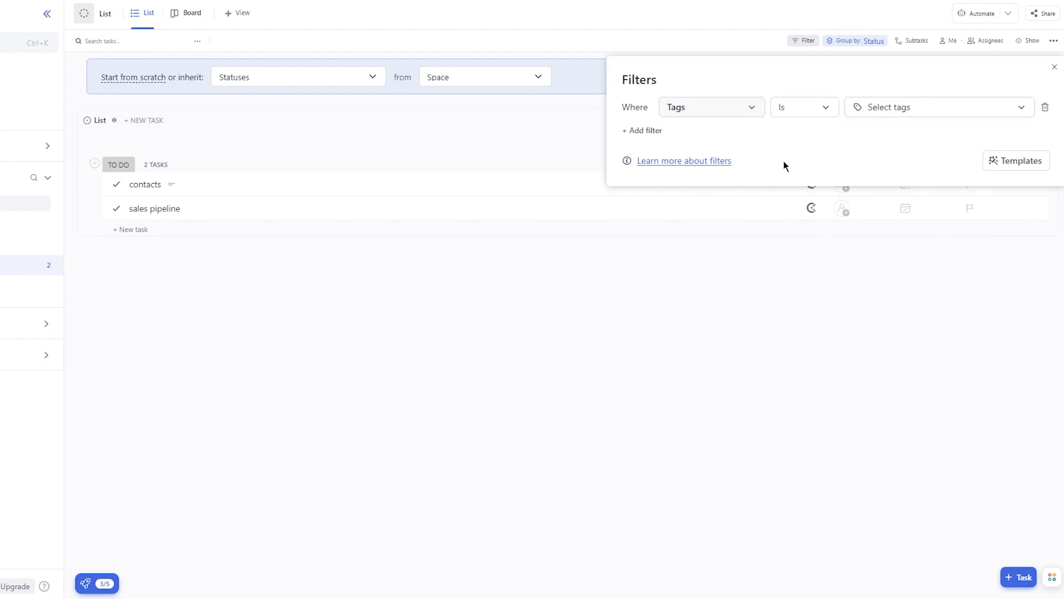
{"action": "left_click", "coordinate": [750, 111]}
{"action": "left_click", "coordinate": [706, 168]}
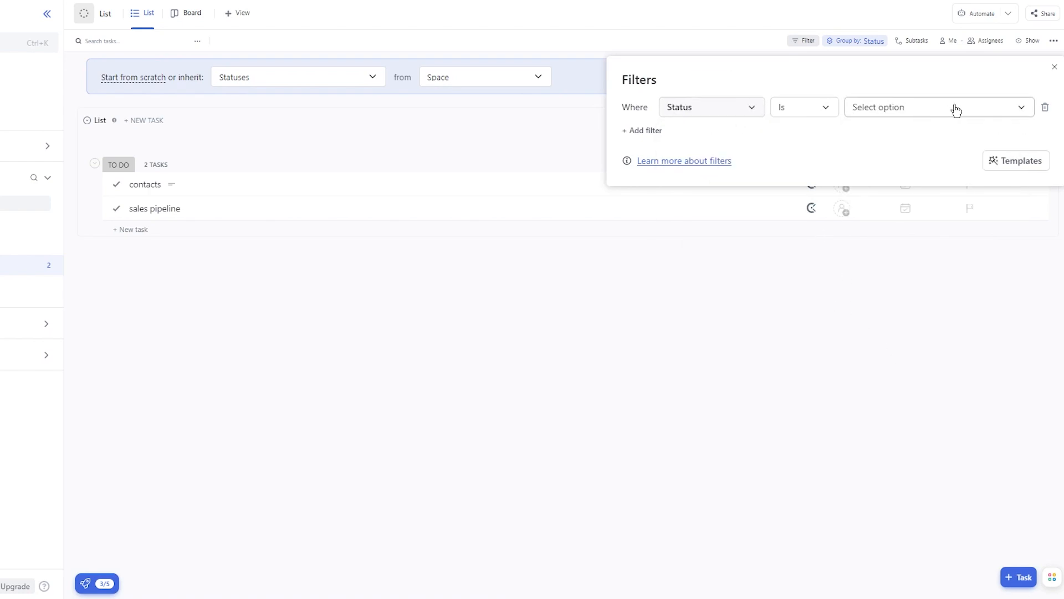
{"action": "left_click", "coordinate": [937, 107]}
{"action": "left_click", "coordinate": [761, 291]}
{"action": "left_click", "coordinate": [532, 364]}
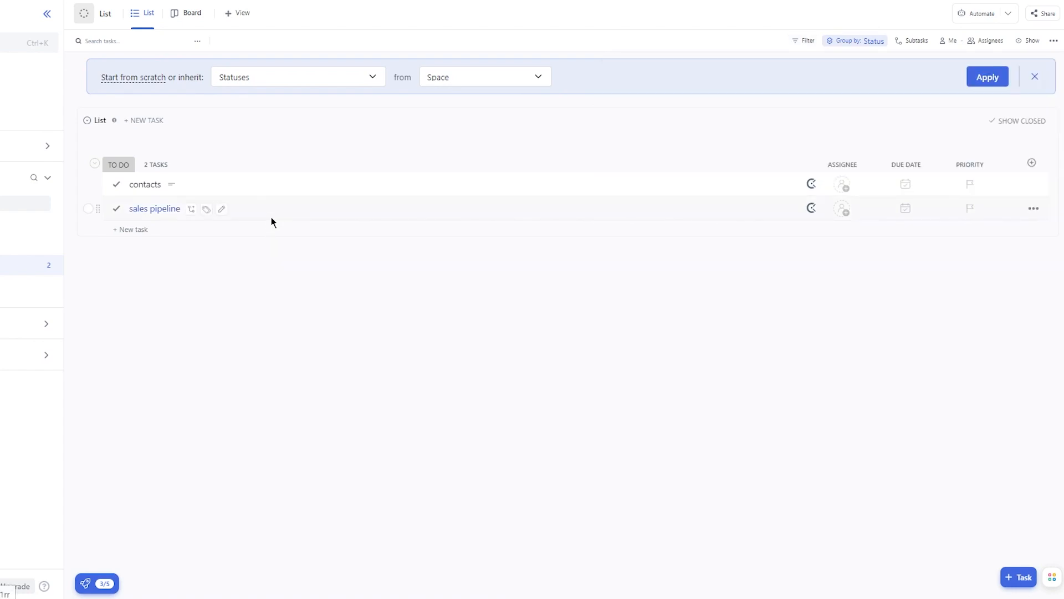
{"action": "left_click", "coordinate": [271, 218]}
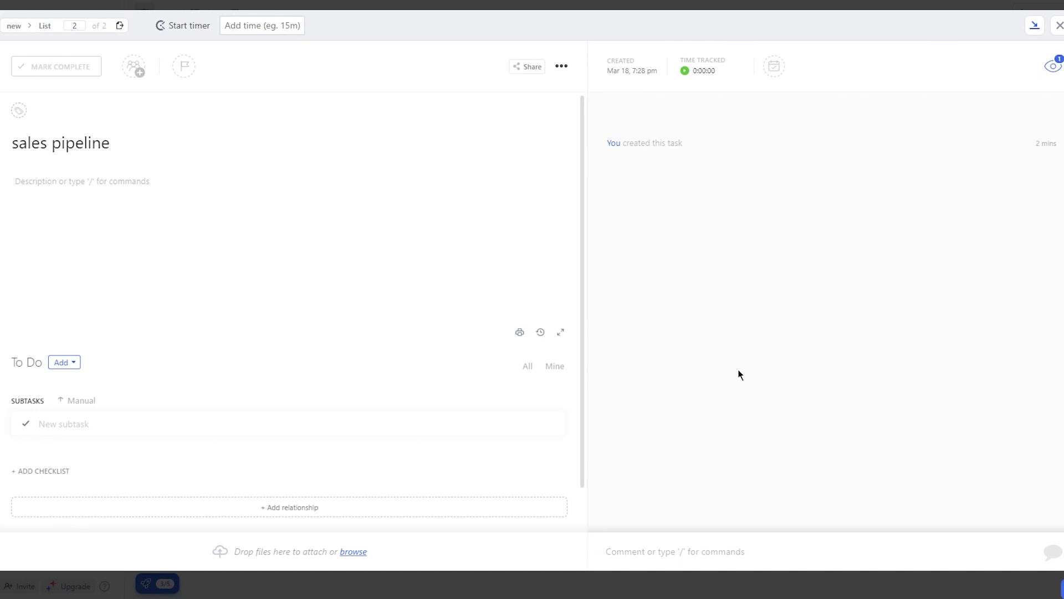
{"action": "left_click", "coordinate": [332, 208]}
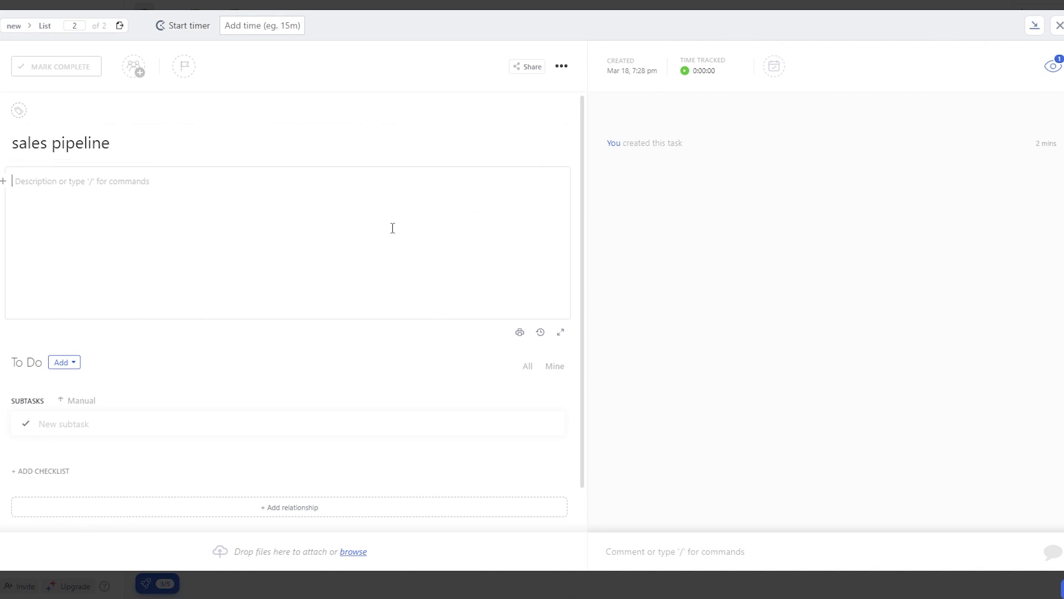
{"action": "left_click", "coordinate": [965, 373]}
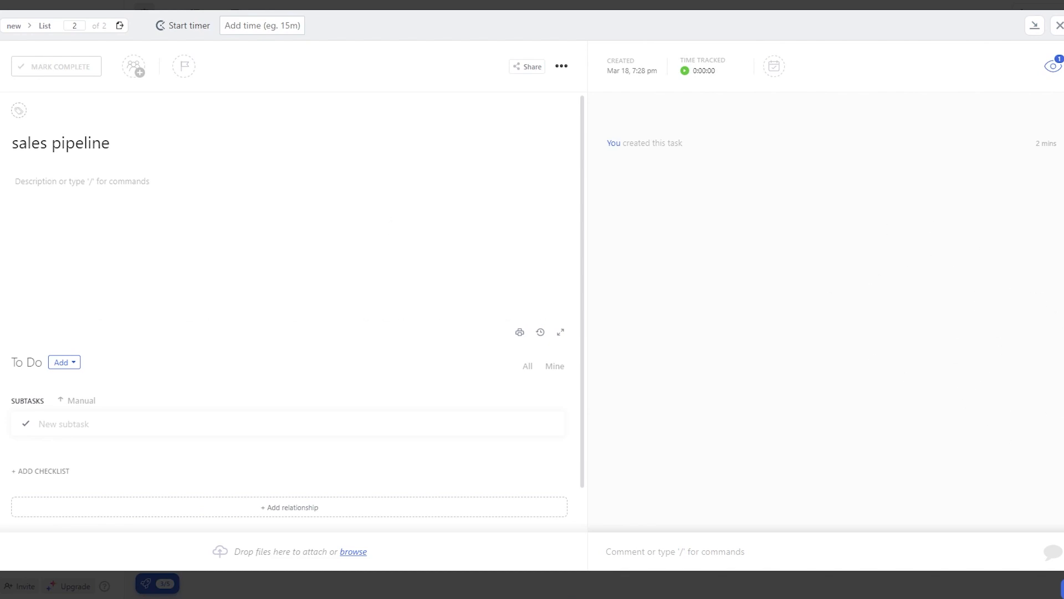
{"action": "key", "text": "Escape"}
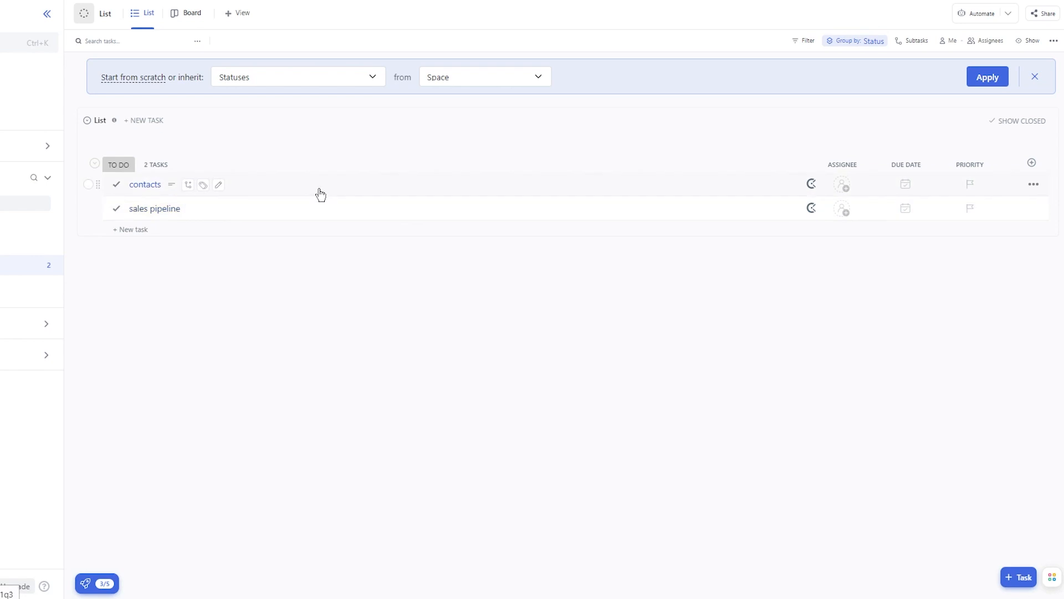
Switch to Board view and move the contacts card from TO DO to COMPLETE
{"action": "left_click", "coordinate": [190, 17]}
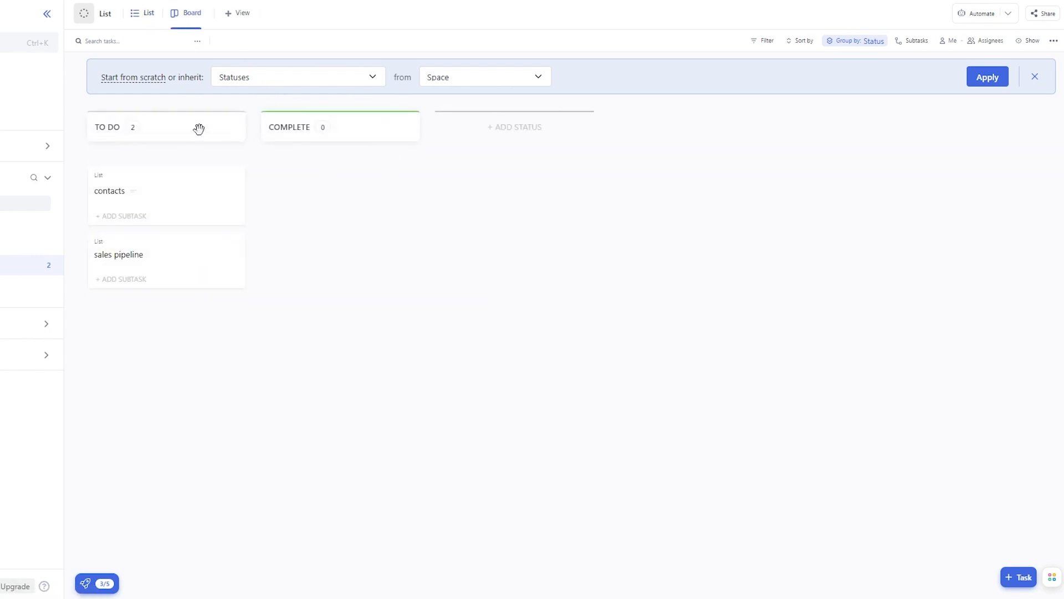
{"action": "left_click_drag", "start_coordinate": [161, 202], "coordinate": [340, 183]}
{"action": "left_click_drag", "start_coordinate": [148, 200], "coordinate": [242, 209]}
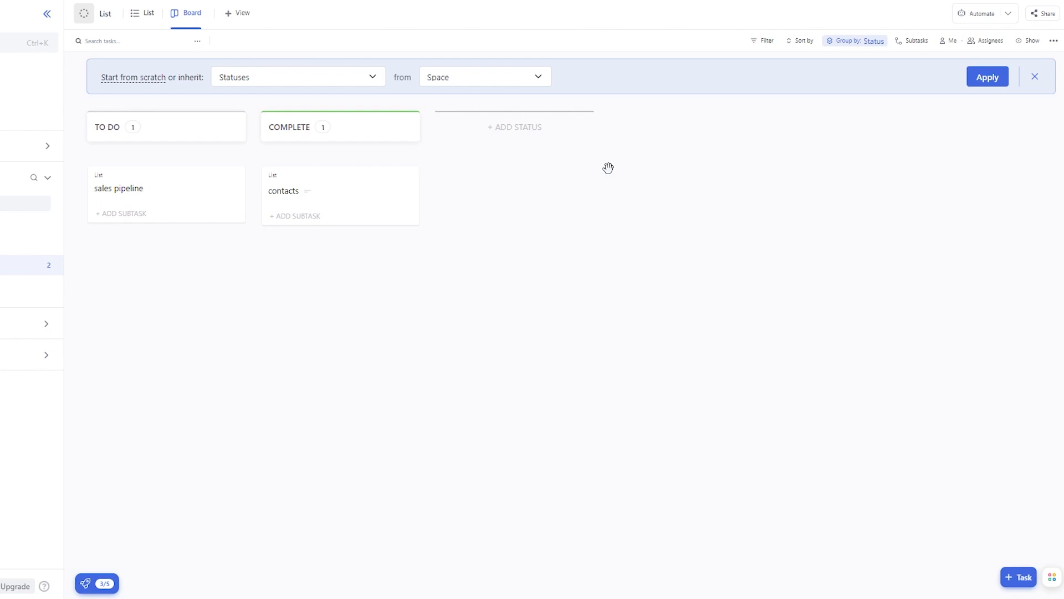
Add a Calendar view showing March 2023 by month
{"action": "left_click", "coordinate": [233, 12]}
{"action": "left_click", "coordinate": [265, 116]}
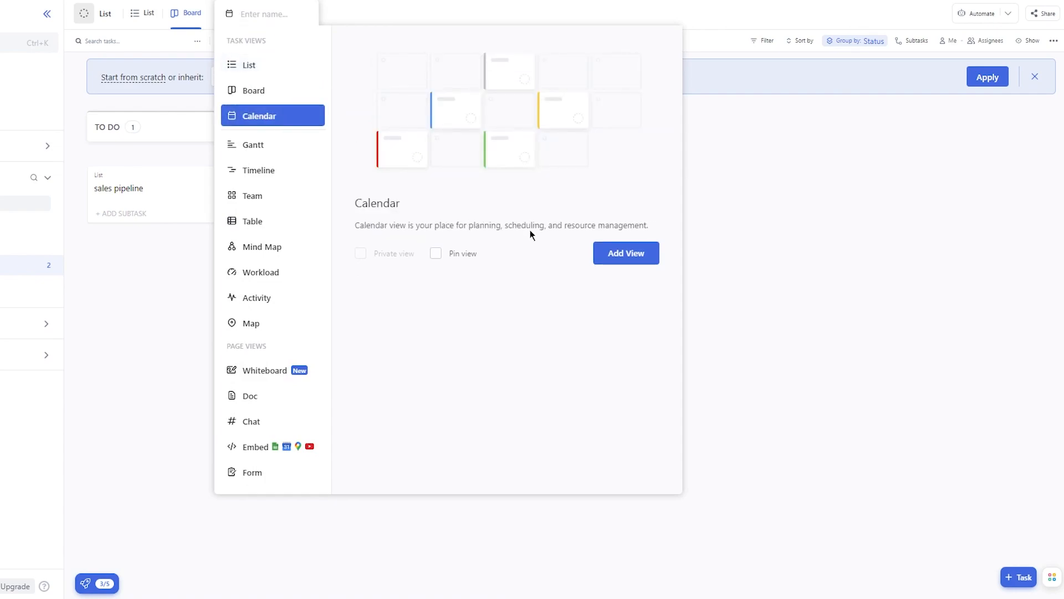
{"action": "left_click", "coordinate": [604, 255]}
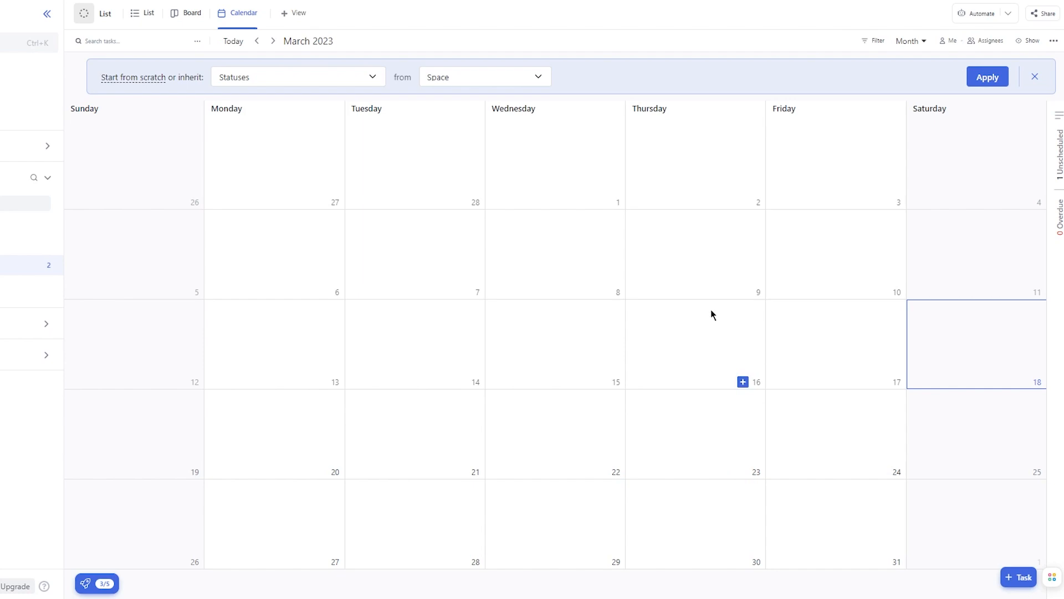
{"action": "left_click", "coordinate": [297, 22]}
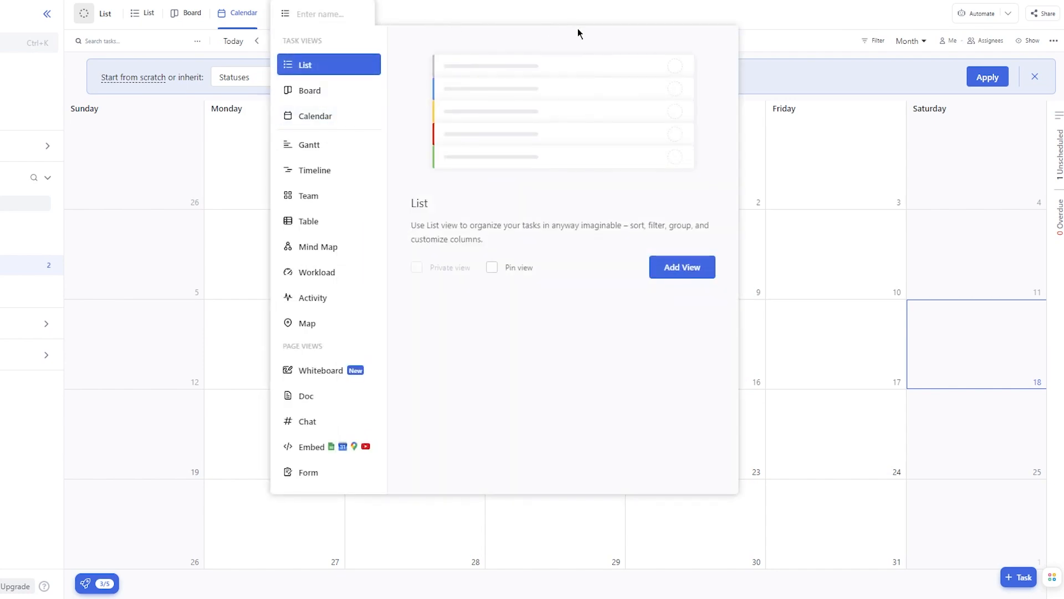
Add an Activity view showing the tasks' status, description and creation history
{"action": "left_click", "coordinate": [305, 300]}
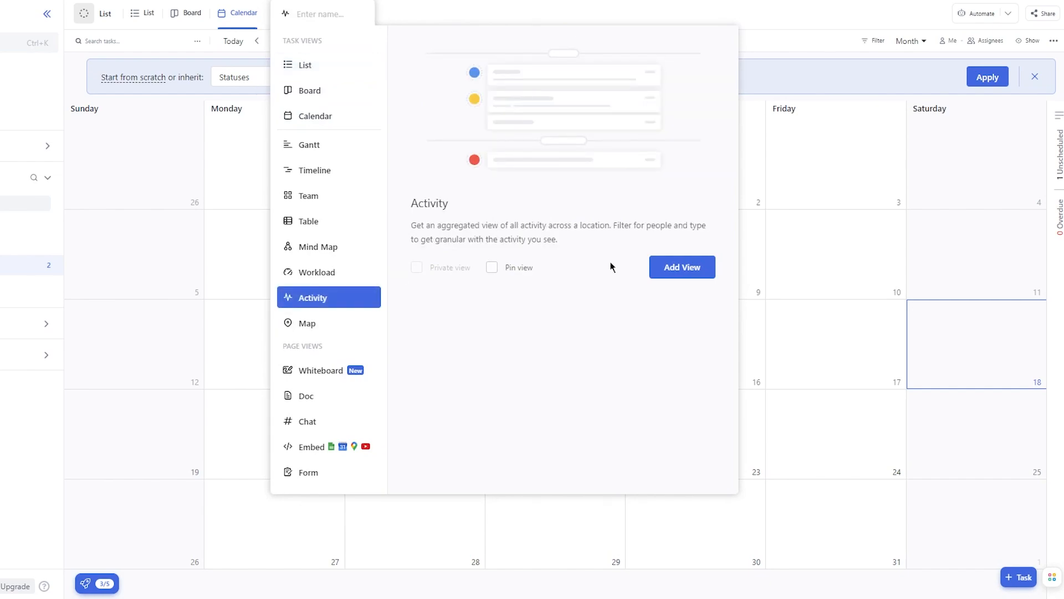
{"action": "left_click", "coordinate": [661, 270]}
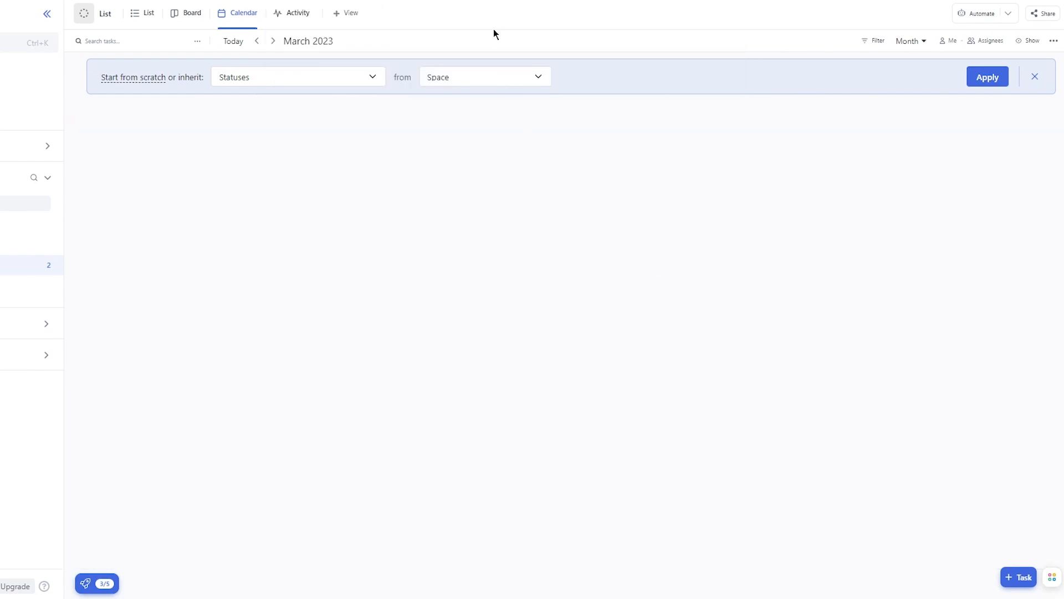